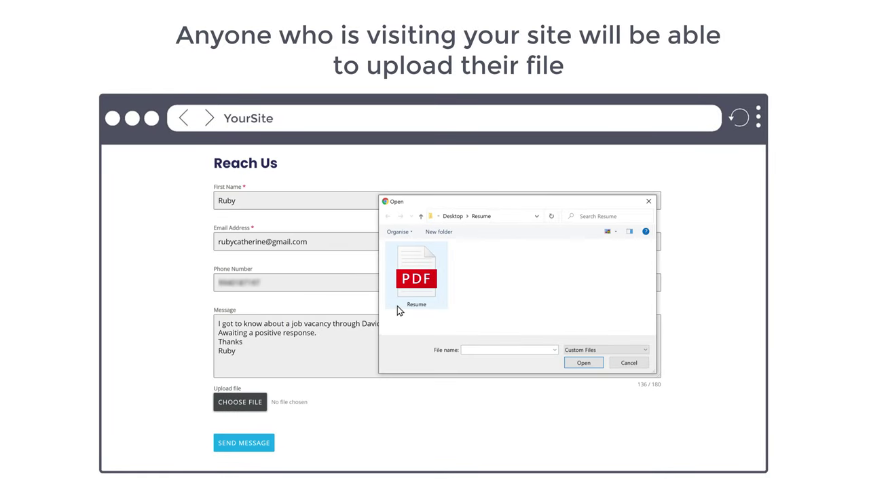
- Attach the Resume PDF to the form's upload field and send the message
{"action": "left_click", "coordinate": [398, 305]}
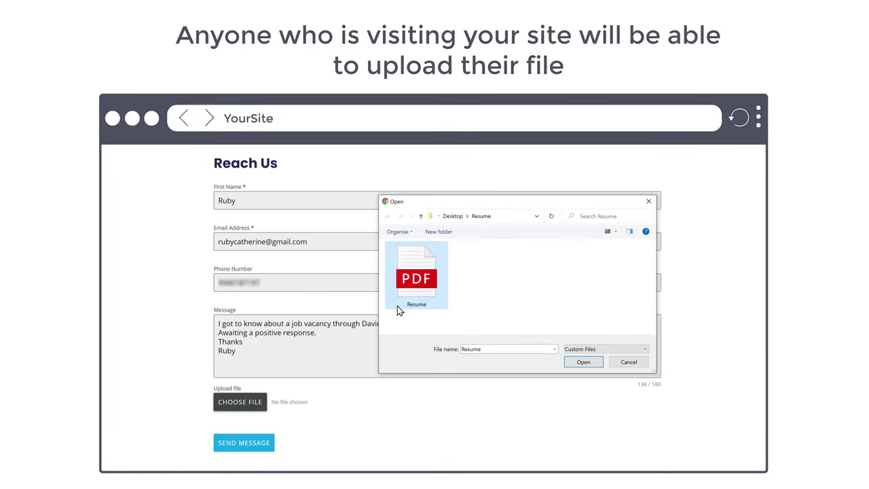
{"action": "left_click", "coordinate": [583, 363]}
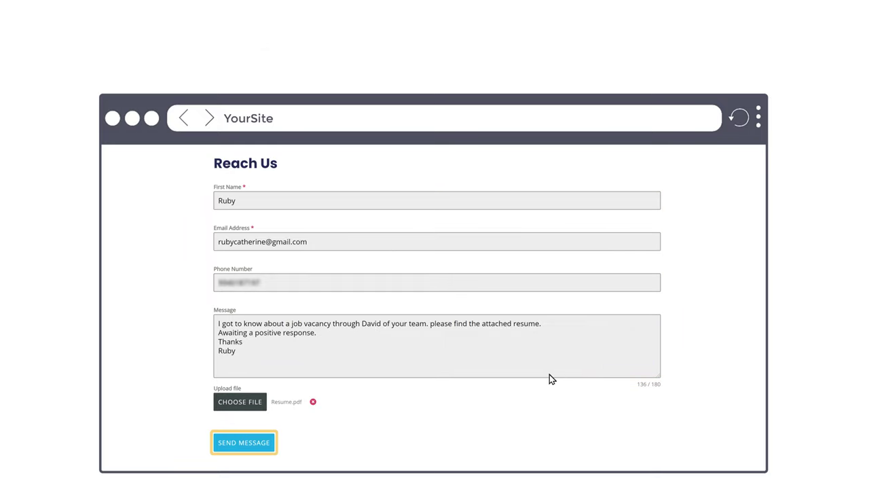
{"action": "left_click", "coordinate": [248, 445]}
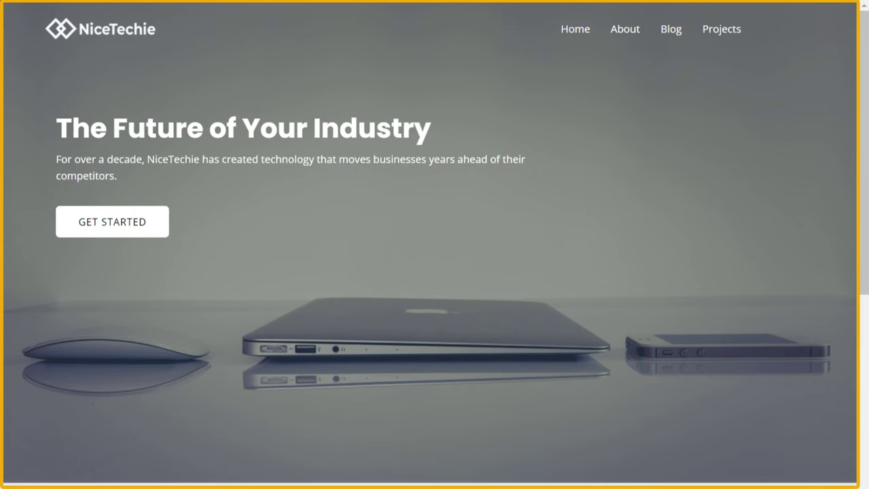
- Scroll the NiceTechie homepage down to the Portfolio section and back up
{"action": "scroll", "coordinate": [434, 245], "scroll_direction": "down", "scroll_amount": 12}
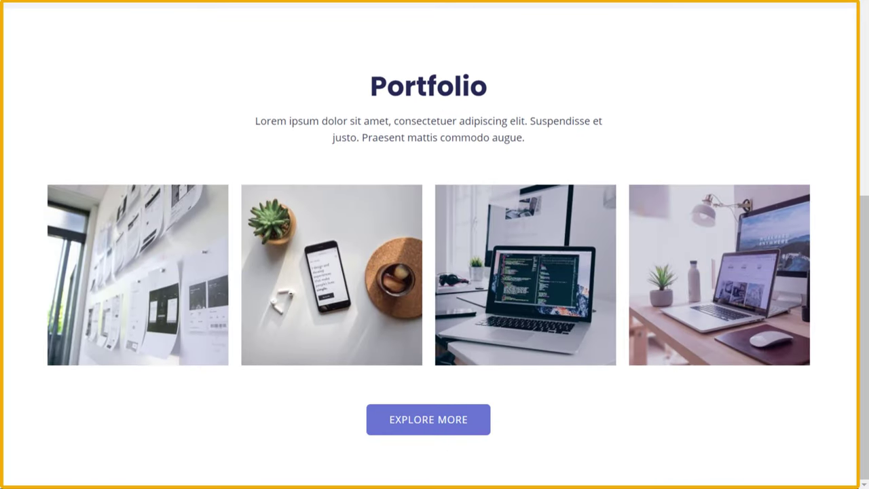
{"action": "scroll", "coordinate": [434, 245], "scroll_direction": "up", "scroll_amount": 12}
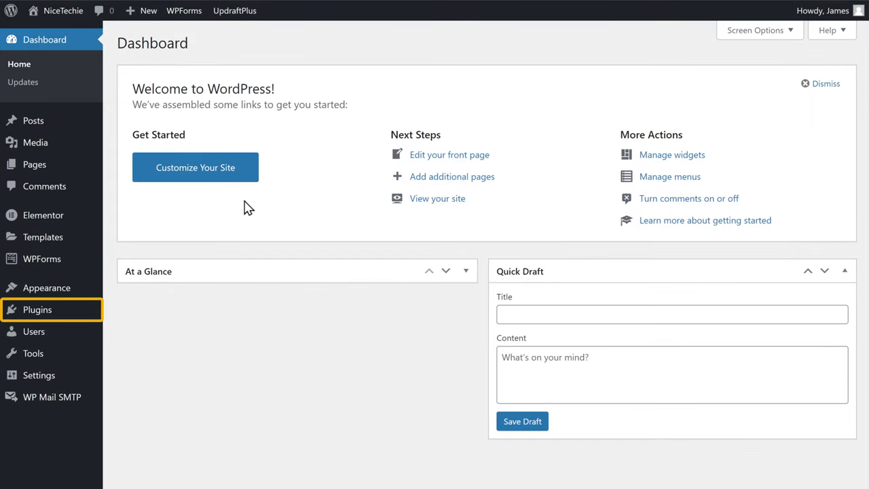
- Search the plugin directory for 'Forminator', then install and activate it
{"action": "mouse_move", "coordinate": [34, 319]}
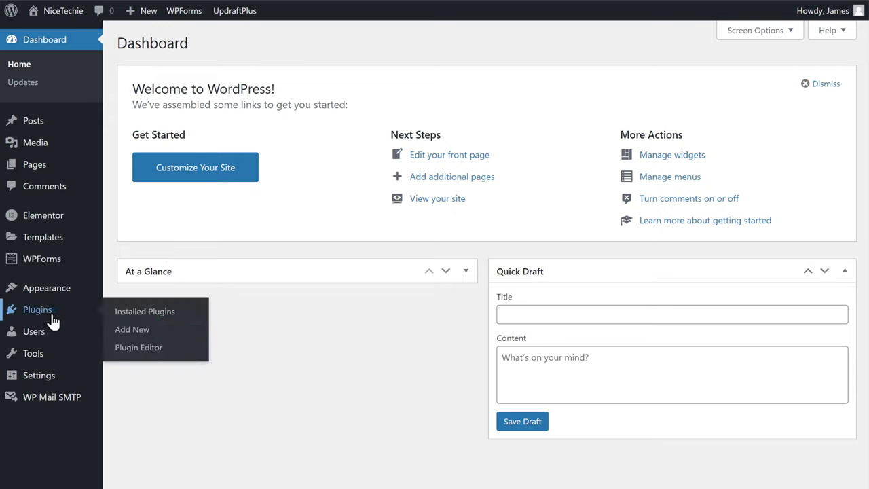
{"action": "left_click", "coordinate": [136, 340]}
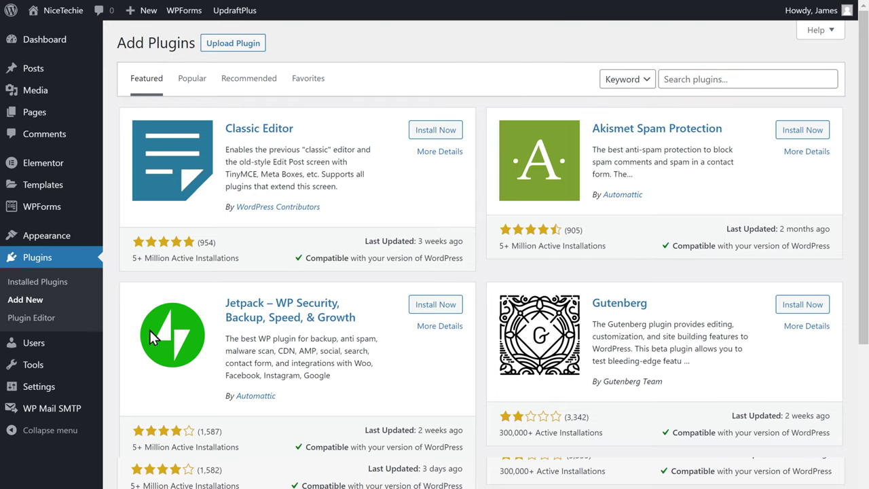
{"action": "left_click", "coordinate": [759, 80]}
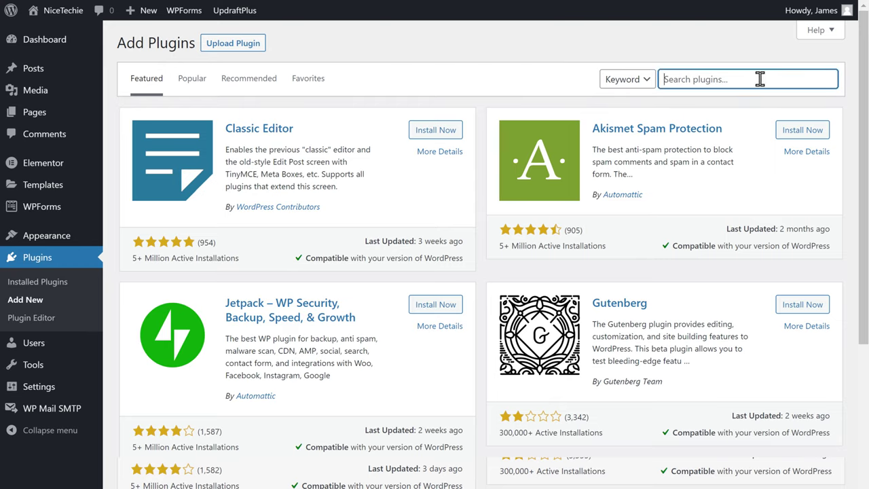
{"action": "type", "text": "Forminat"}
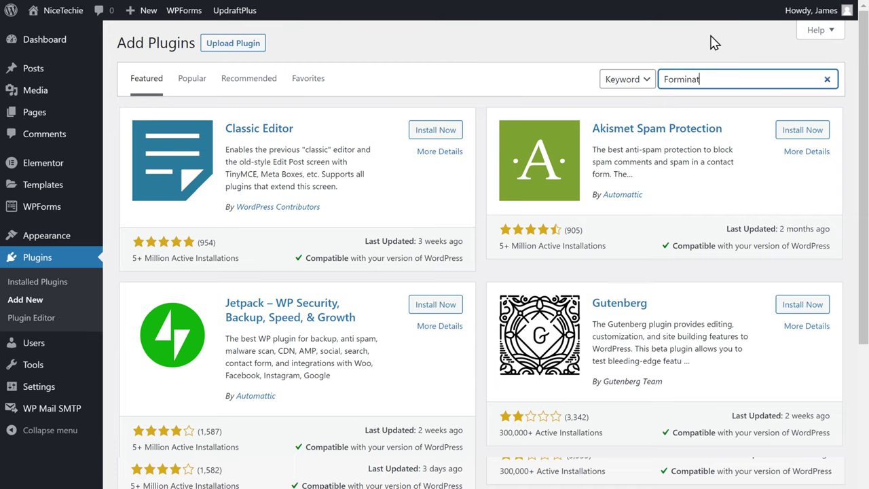
{"action": "type", "text": "or"}
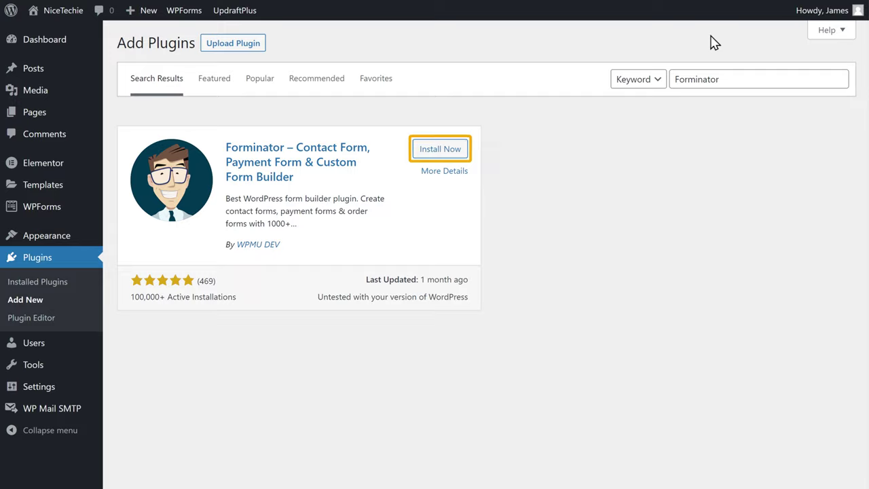
{"action": "left_click", "coordinate": [440, 156]}
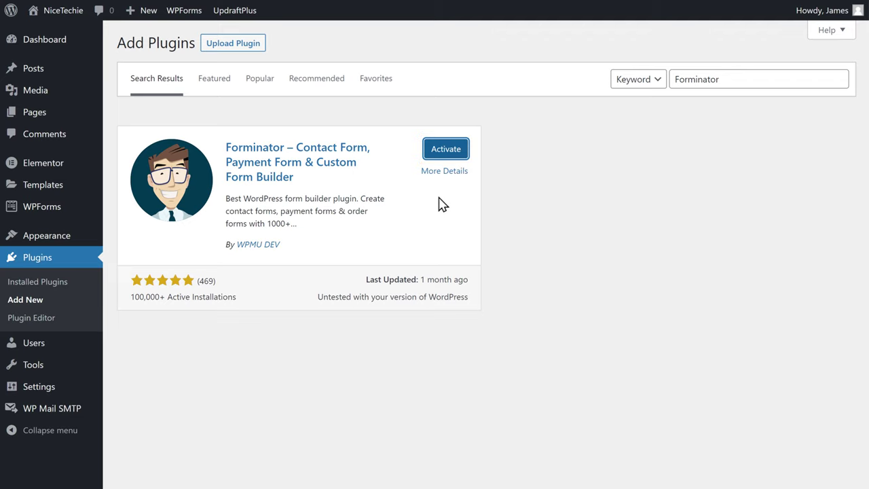
{"action": "left_click", "coordinate": [446, 151]}
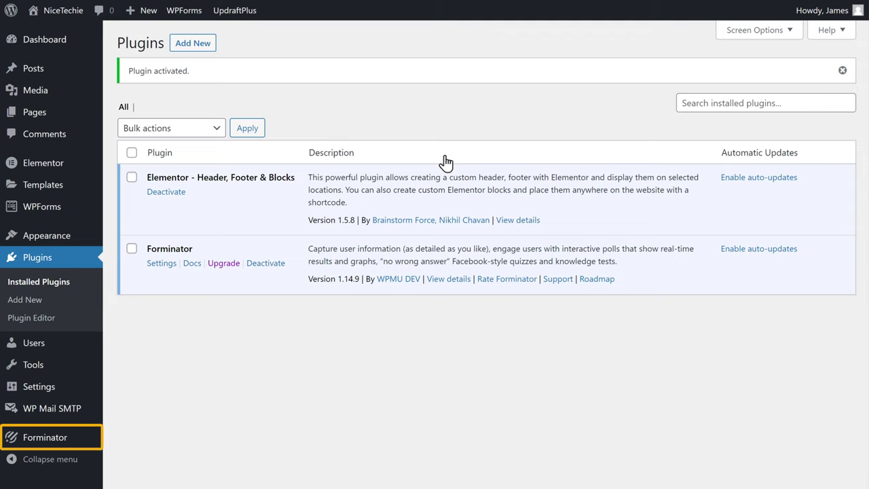
- Create a new Forminator form from the Contact Form template, named 'Reach Us'
{"action": "mouse_move", "coordinate": [46, 448]}
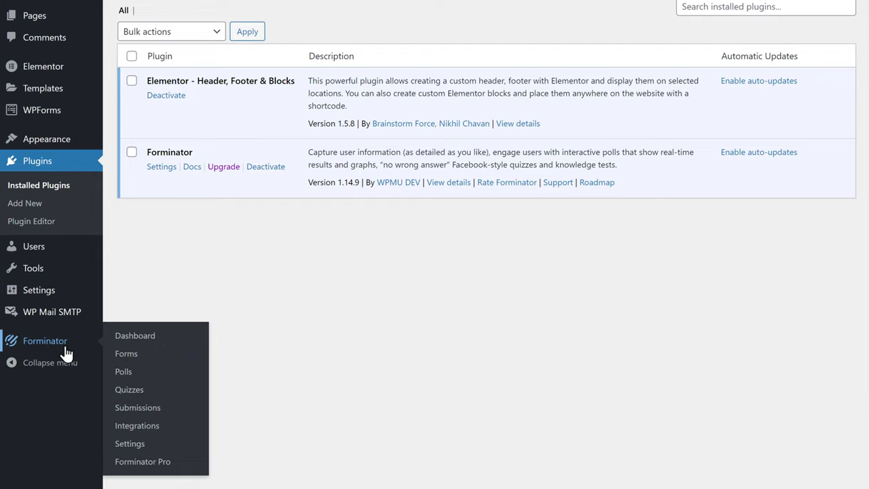
{"action": "left_click", "coordinate": [125, 365]}
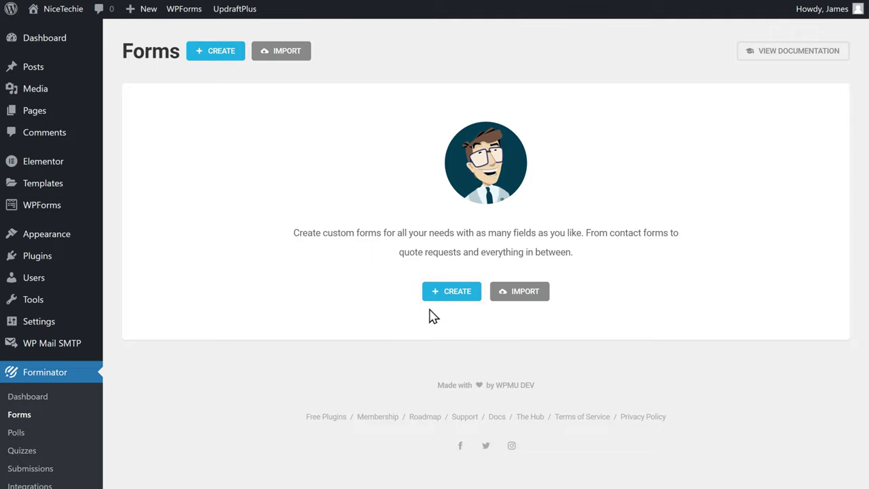
{"action": "left_click", "coordinate": [450, 296]}
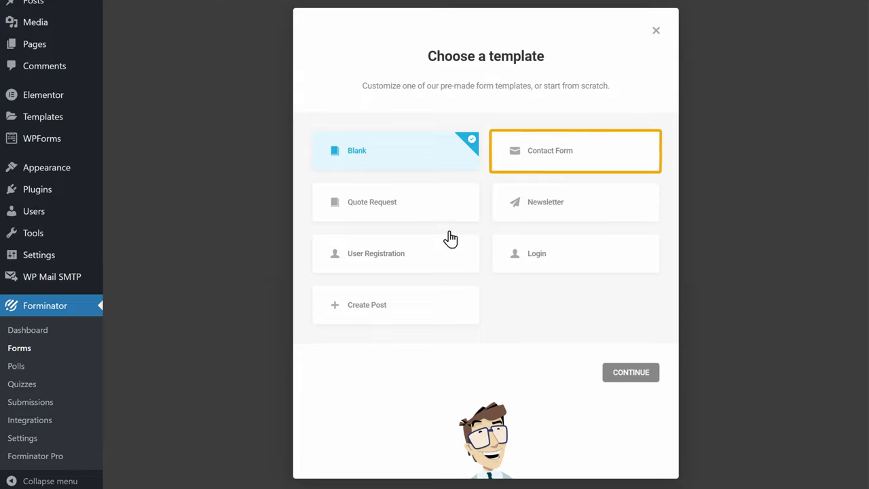
{"action": "left_click", "coordinate": [581, 170]}
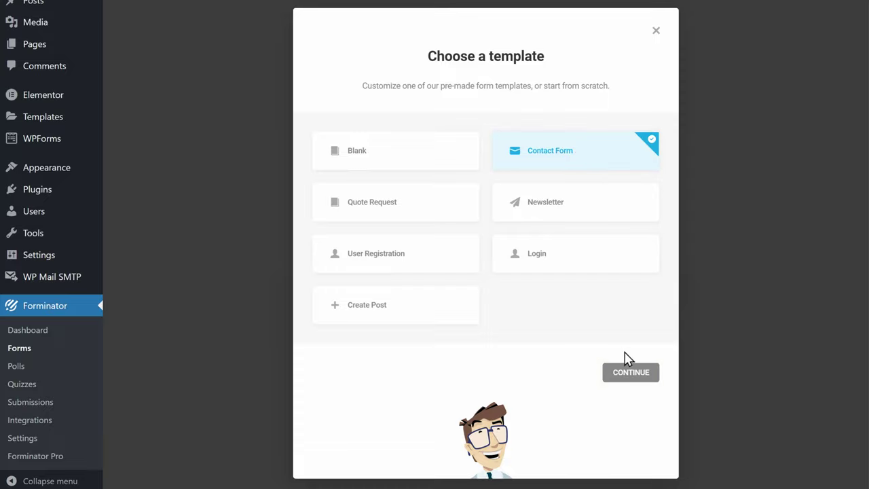
{"action": "left_click", "coordinate": [630, 374]}
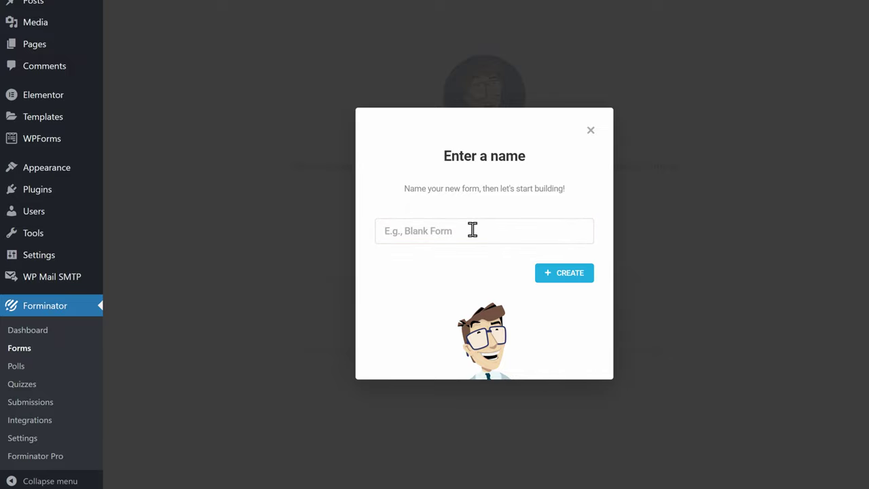
{"action": "type", "text": "Reach Us"}
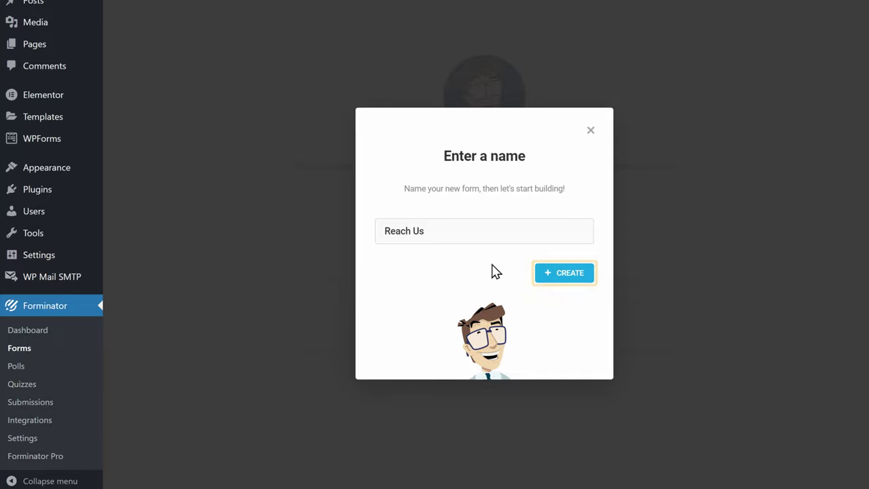
{"action": "left_click", "coordinate": [569, 278]}
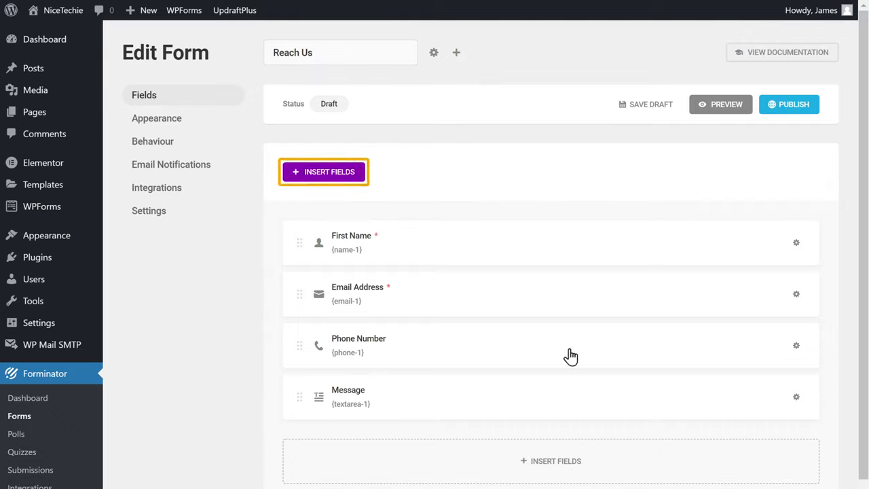
- Insert a File Upload field below Message and apply its 'Upload file' settings
{"action": "left_click", "coordinate": [323, 178]}
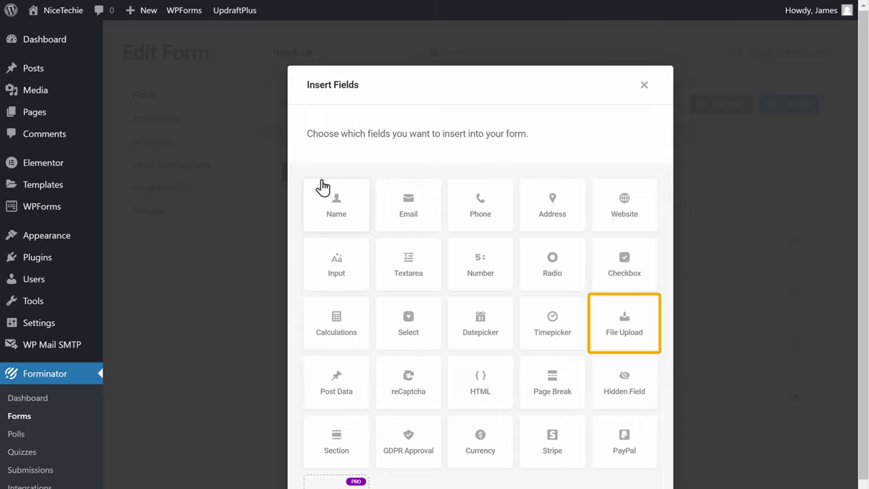
{"action": "scroll", "coordinate": [386, 202], "scroll_direction": "down", "scroll_amount": 2}
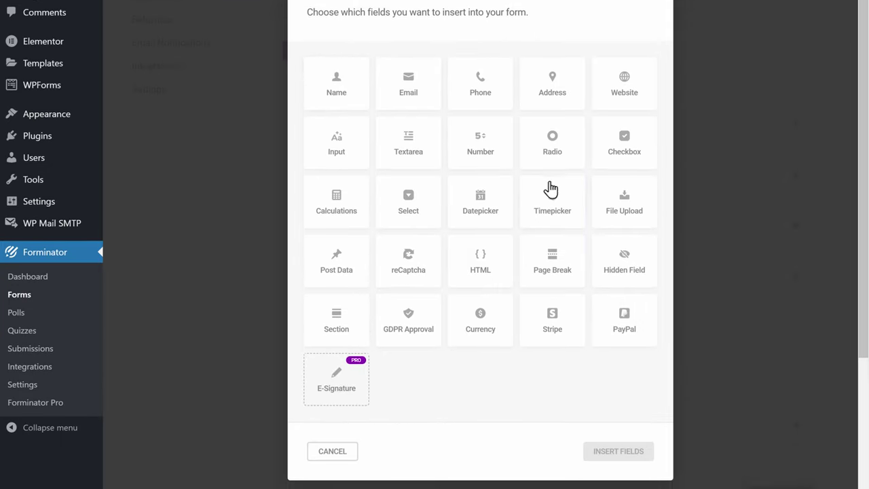
{"action": "left_click", "coordinate": [624, 216]}
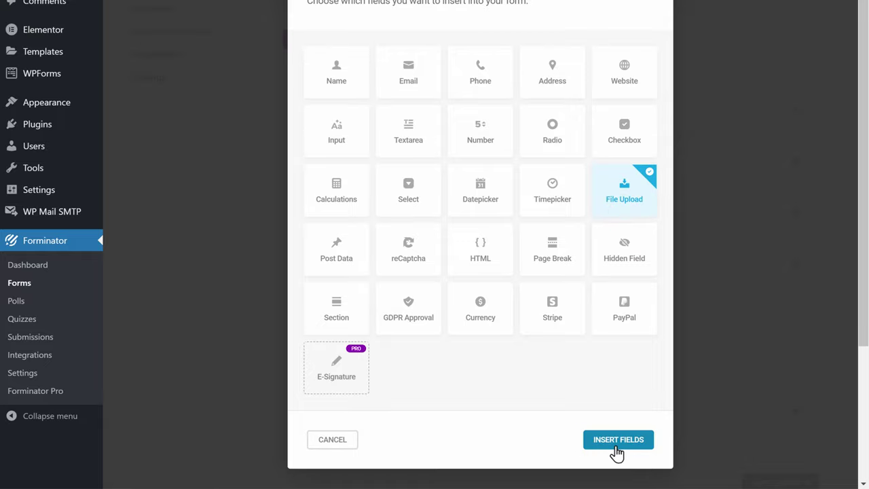
{"action": "left_click", "coordinate": [617, 440]}
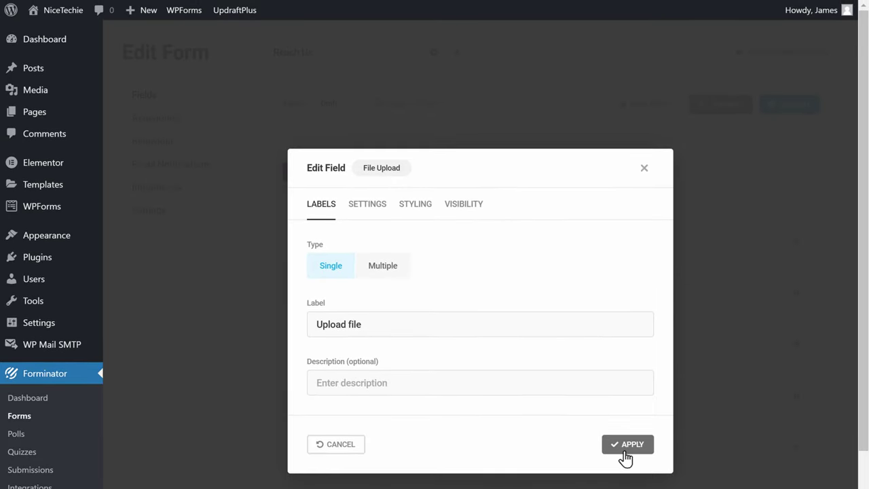
{"action": "left_click", "coordinate": [624, 448]}
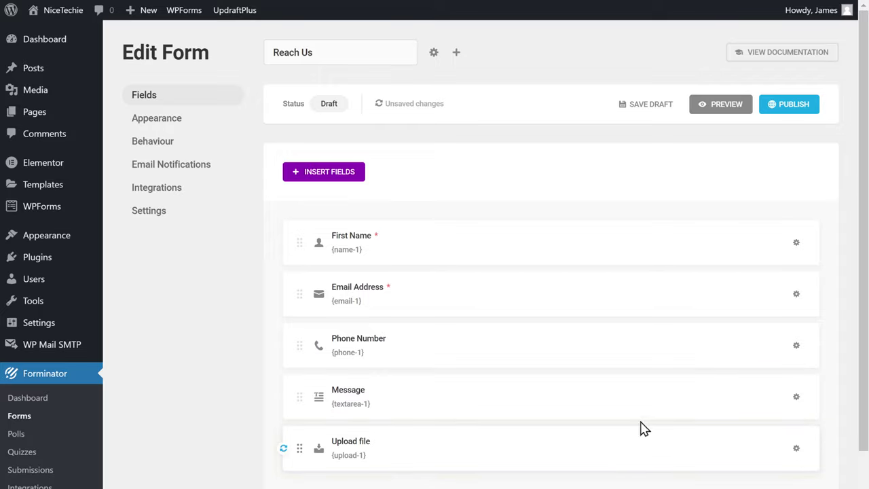
- Publish the Reach Us form from its Edit Form page
{"action": "left_click", "coordinate": [792, 113]}
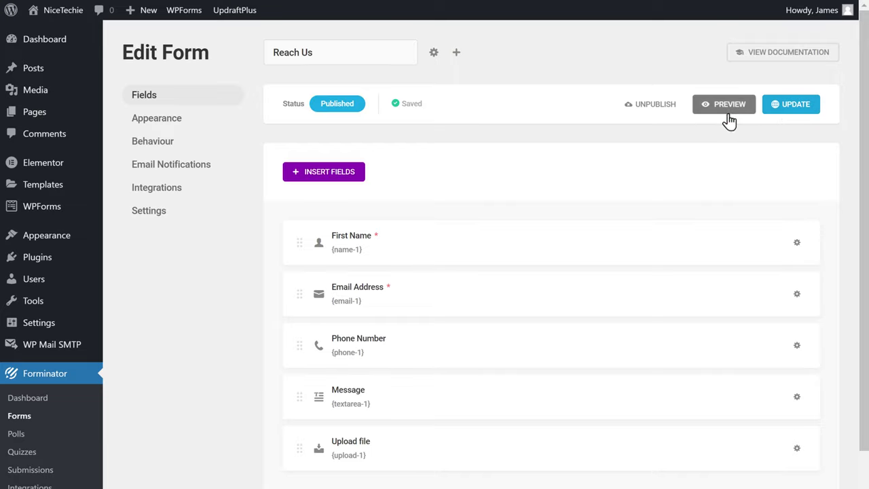
{"action": "mouse_move", "coordinate": [43, 124]}
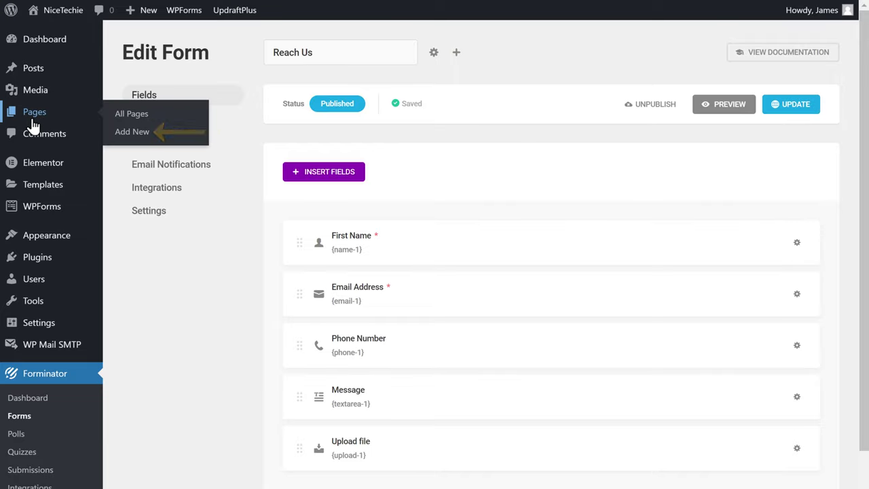
- Create a new page titled 'Reach Us'
{"action": "left_click", "coordinate": [127, 138]}
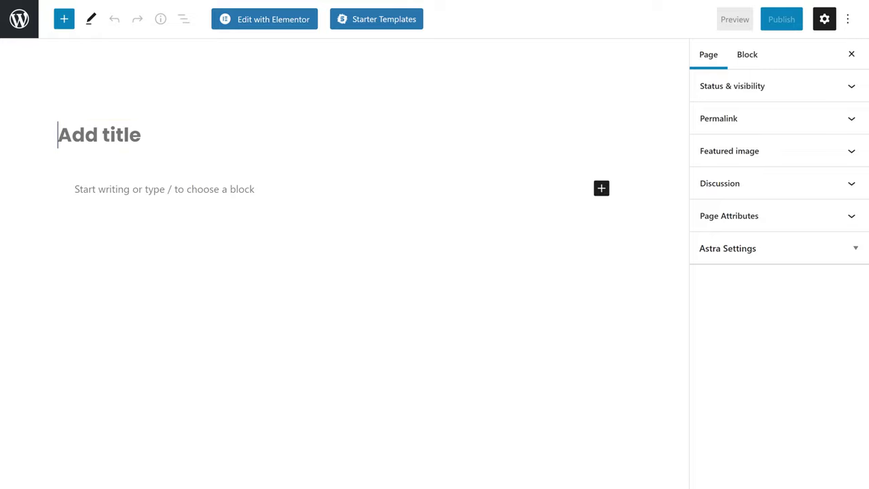
{"action": "type", "text": "Reach Us"}
{"action": "key", "text": "Return"}
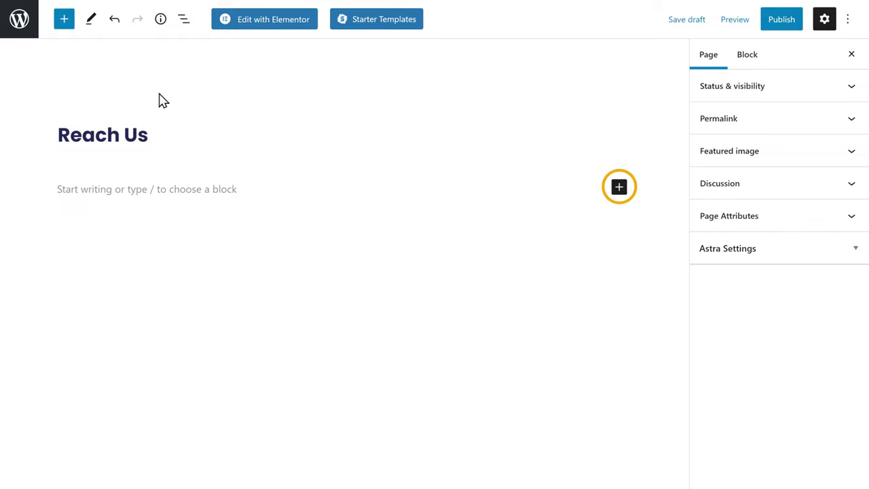
- Embed the Reach Us Forminator Form block in the page and publish it
{"action": "left_click", "coordinate": [617, 193]}
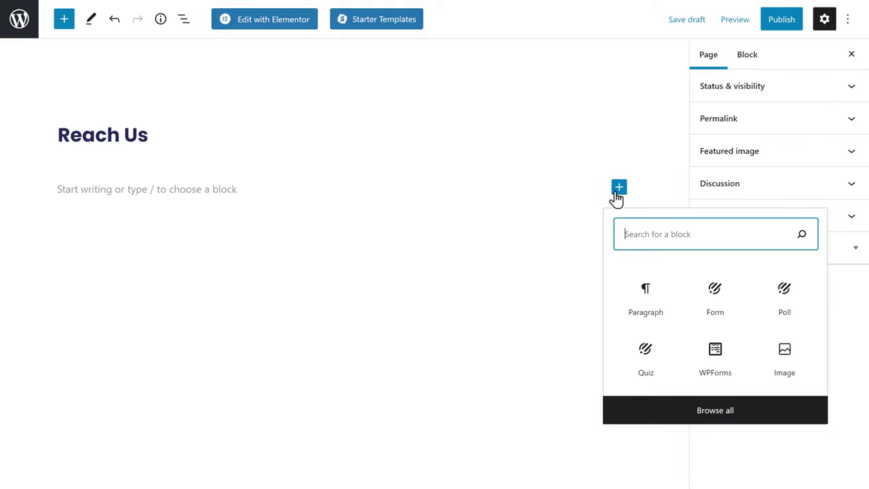
{"action": "type", "text": "Form"}
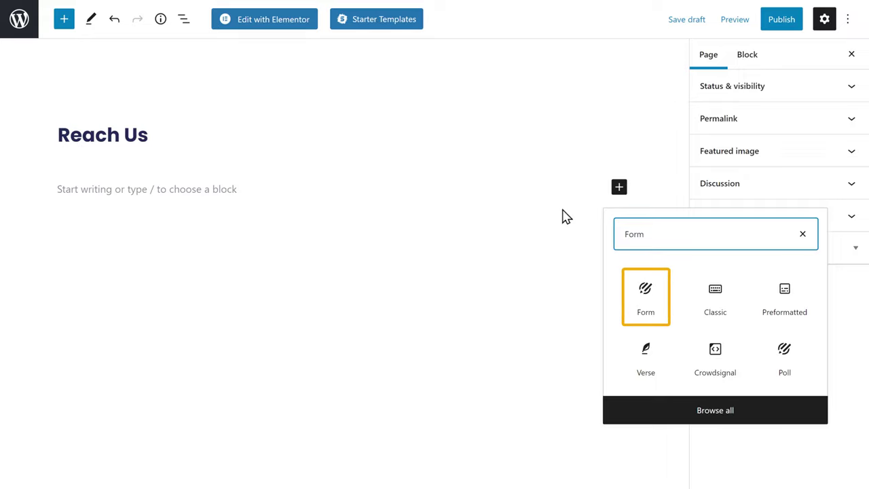
{"action": "left_click", "coordinate": [645, 329]}
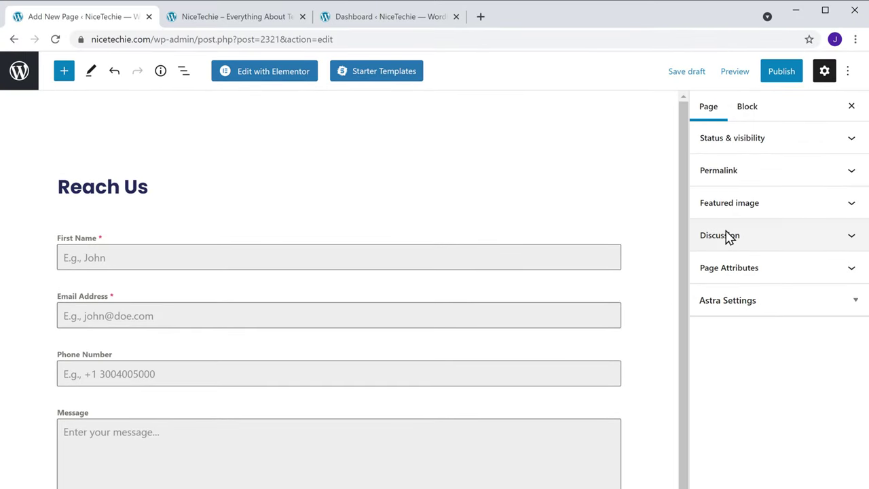
{"action": "left_click", "coordinate": [779, 80]}
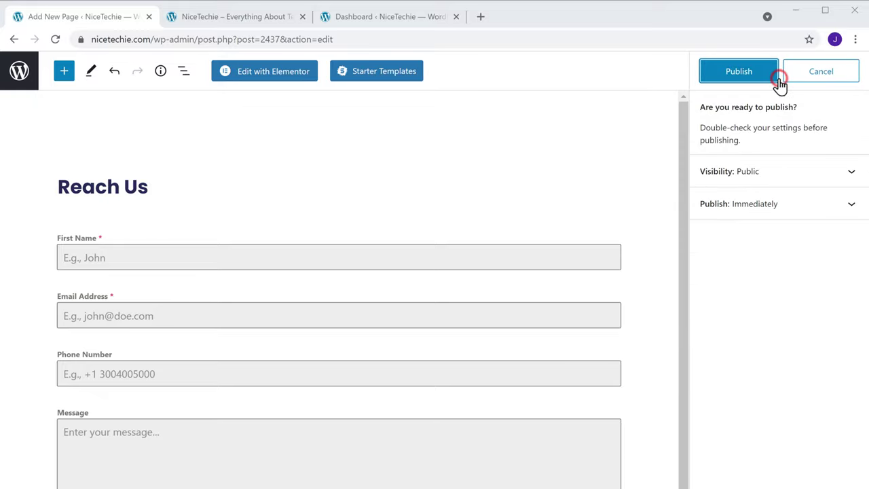
{"action": "left_click", "coordinate": [741, 80]}
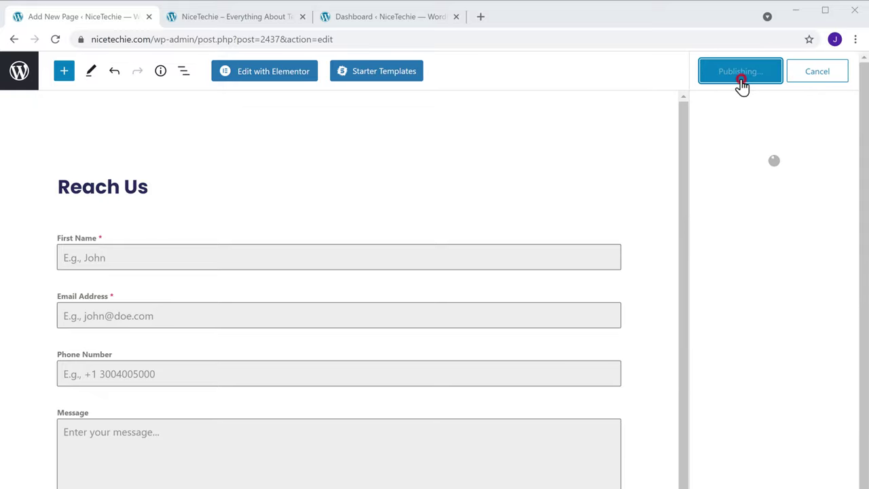
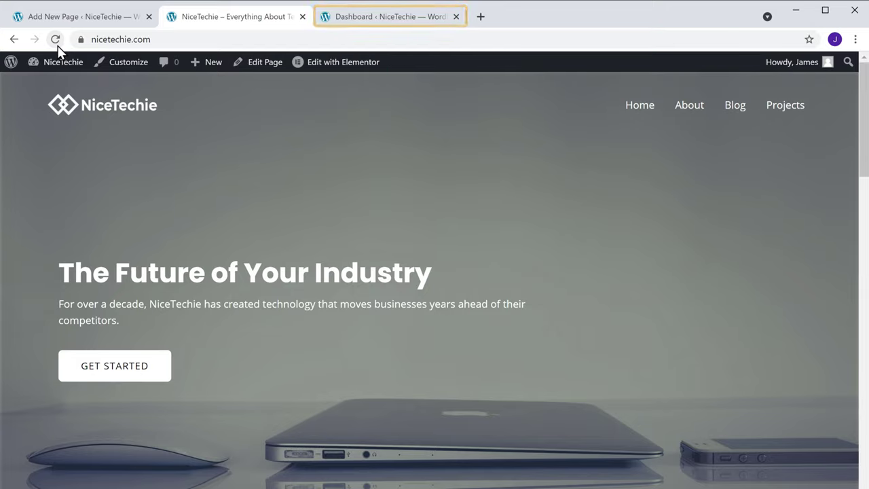
- In the Customizer, add the Reach Us page from Pages to the primary menu and publish
{"action": "left_click", "coordinate": [381, 28]}
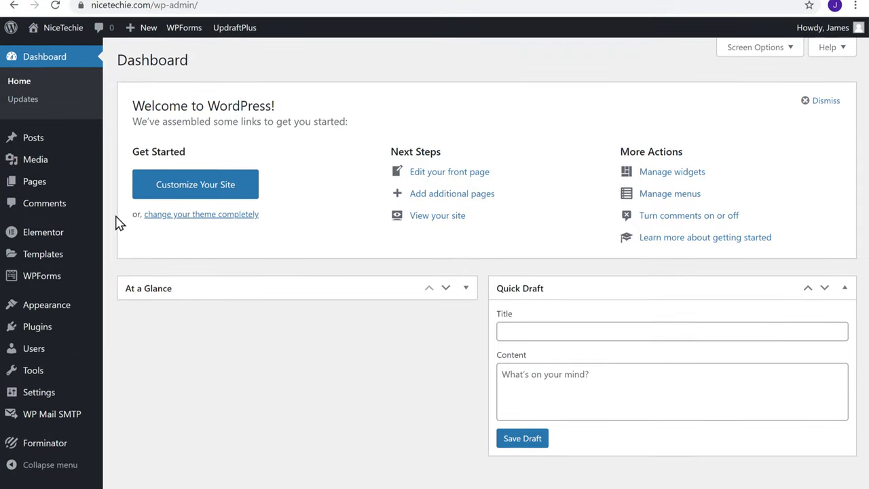
{"action": "mouse_move", "coordinate": [33, 302]}
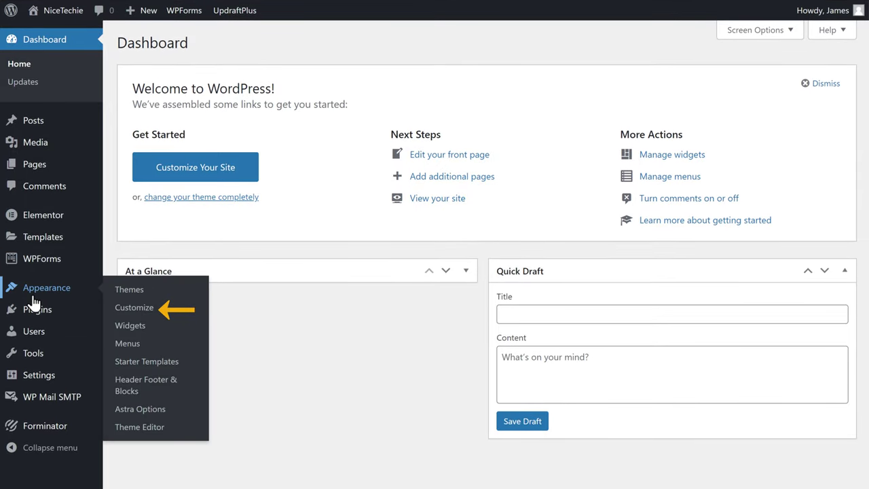
{"action": "left_click", "coordinate": [132, 311]}
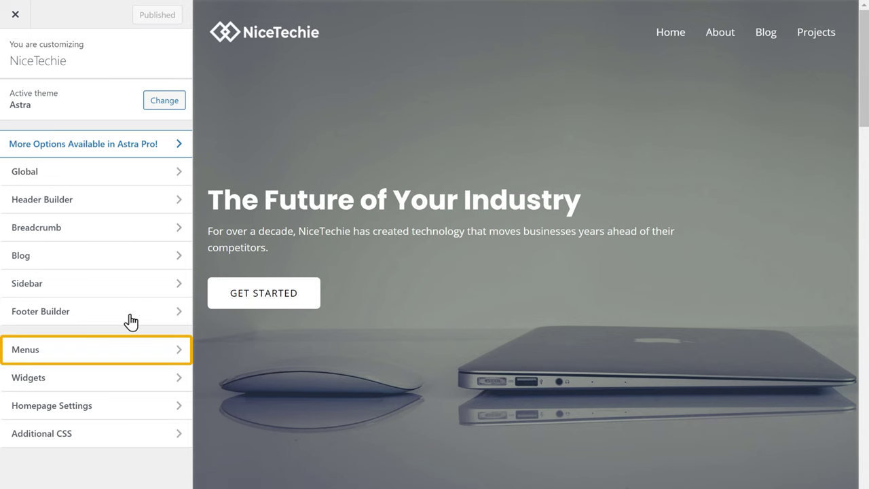
{"action": "left_click", "coordinate": [104, 360]}
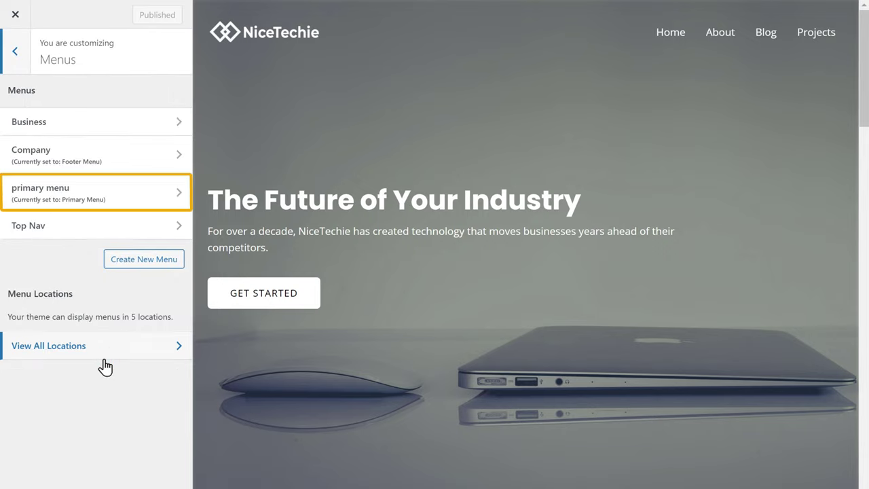
{"action": "left_click", "coordinate": [82, 214]}
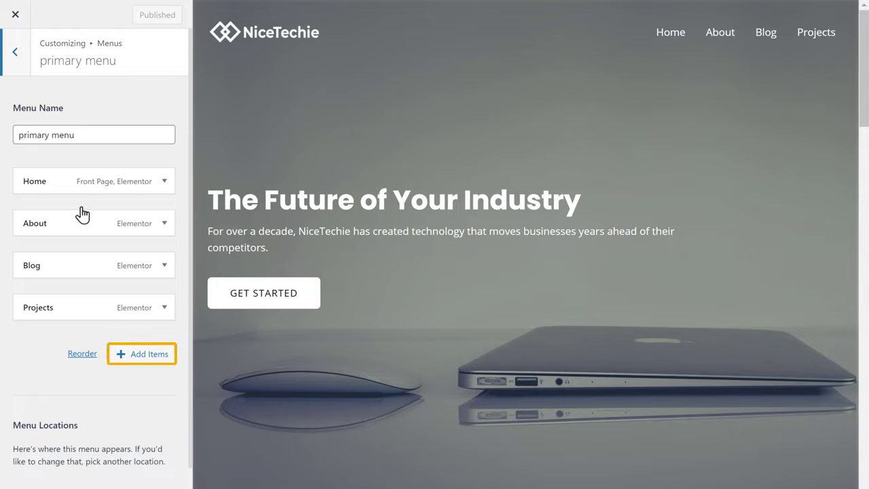
{"action": "left_click", "coordinate": [143, 365]}
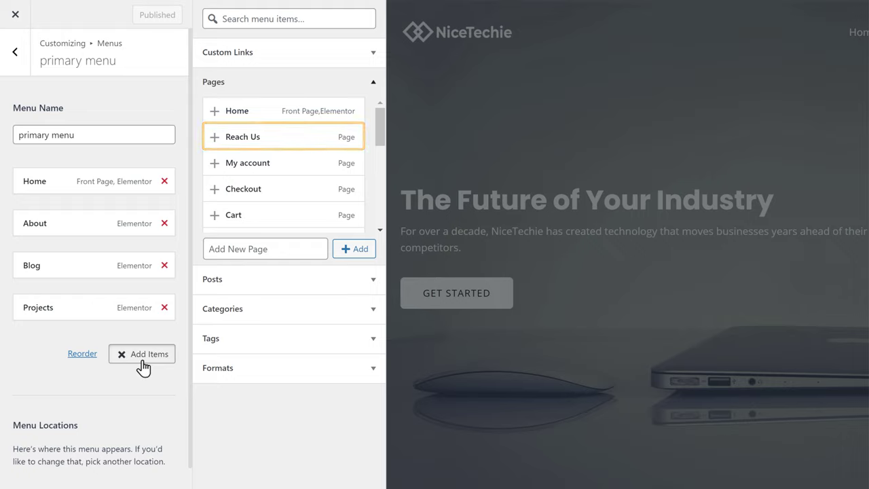
{"action": "left_click", "coordinate": [264, 149]}
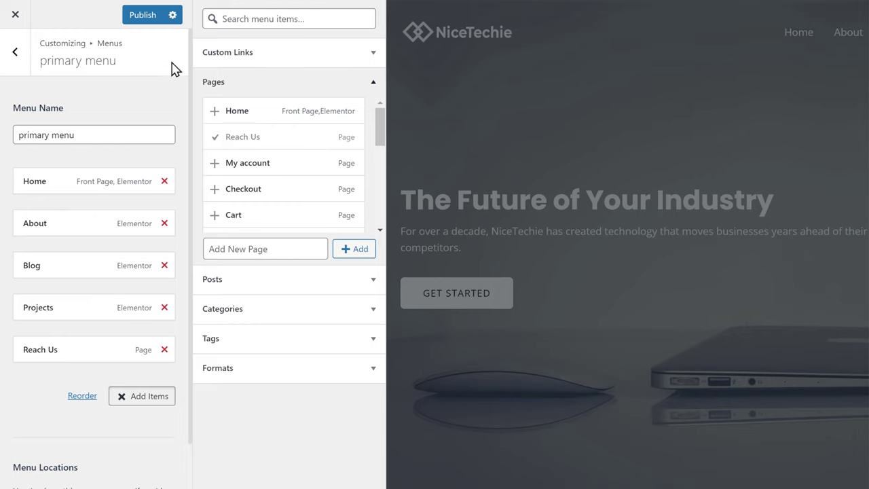
{"action": "left_click", "coordinate": [143, 15]}
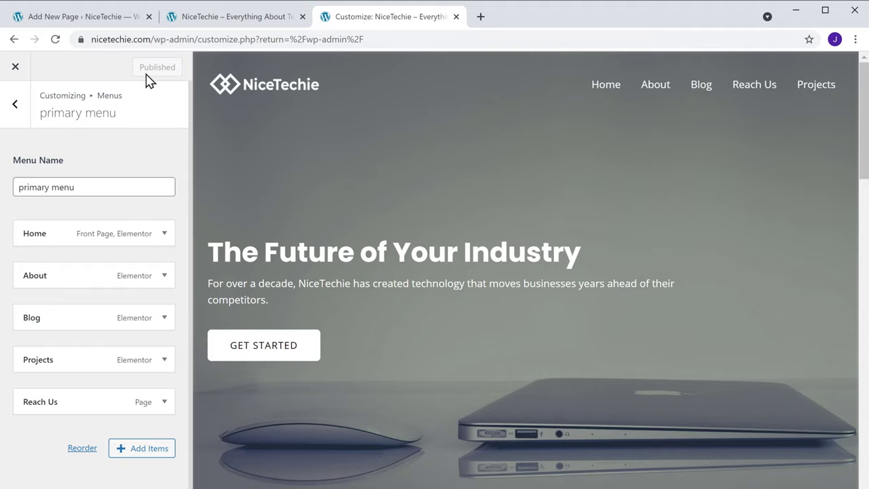
- Reload the live site and go to Reach Us from the top navigation
{"action": "left_click", "coordinate": [220, 24]}
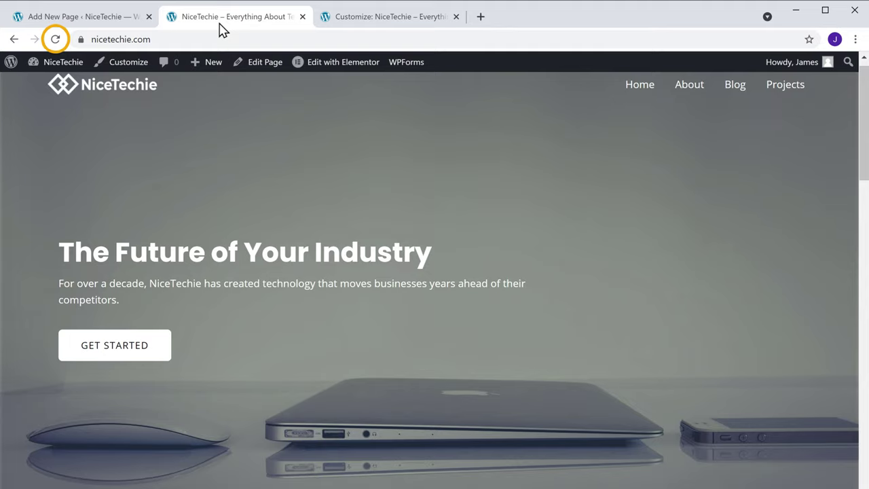
{"action": "left_click", "coordinate": [56, 42]}
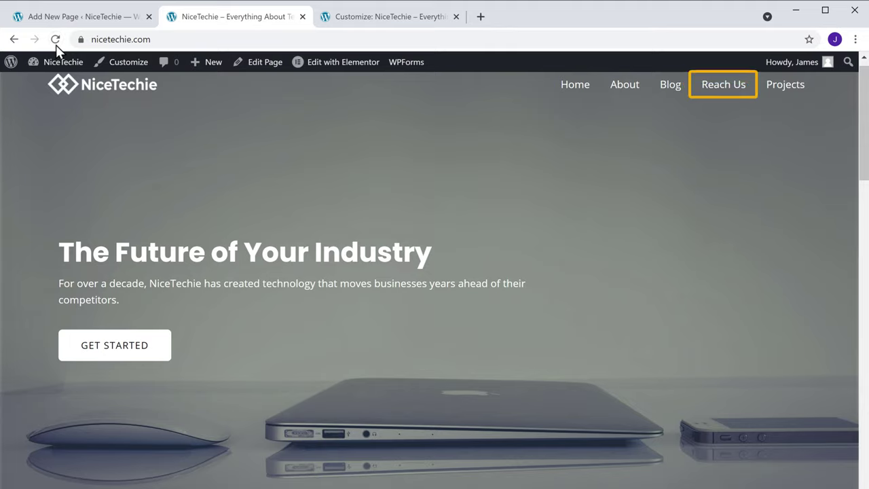
{"action": "left_click", "coordinate": [729, 103]}
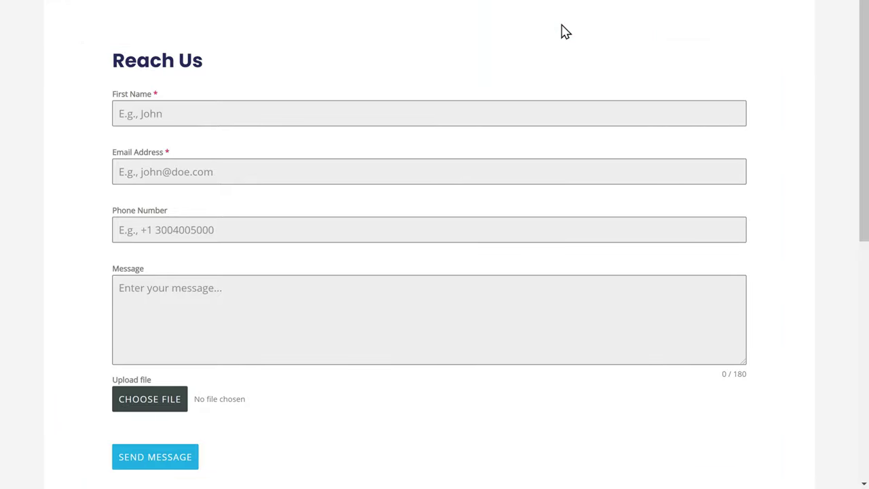
- Fill the Reach Us form with a visitor's first name, email, phone and job-vacancy message
{"action": "left_click", "coordinate": [407, 110]}
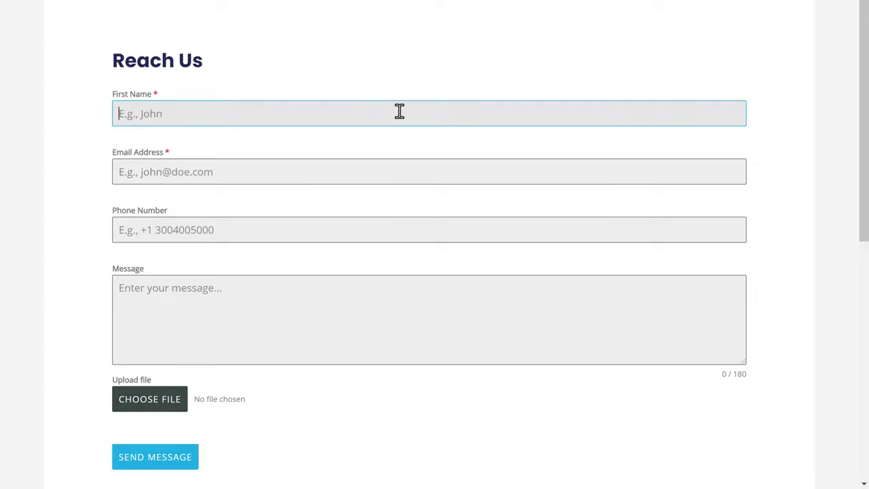
{"action": "type", "text": "Ruby"}
{"action": "key", "text": "Tab"}
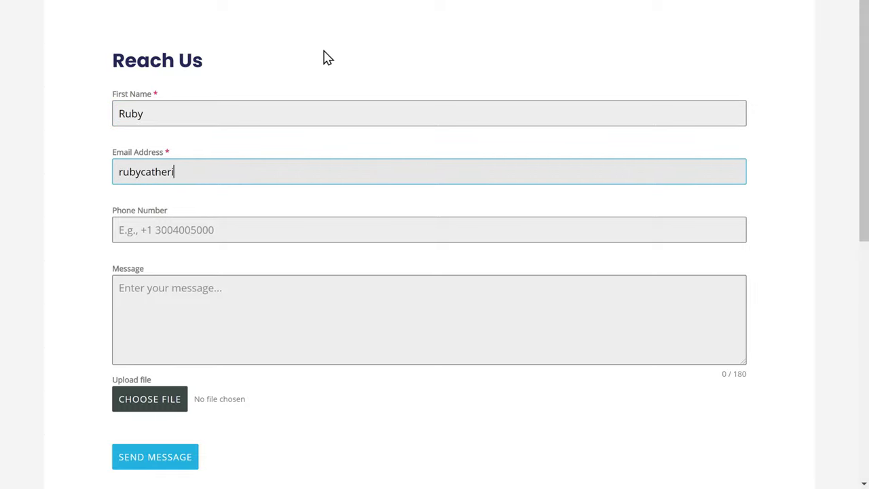
{"action": "key", "text": "Tab"}
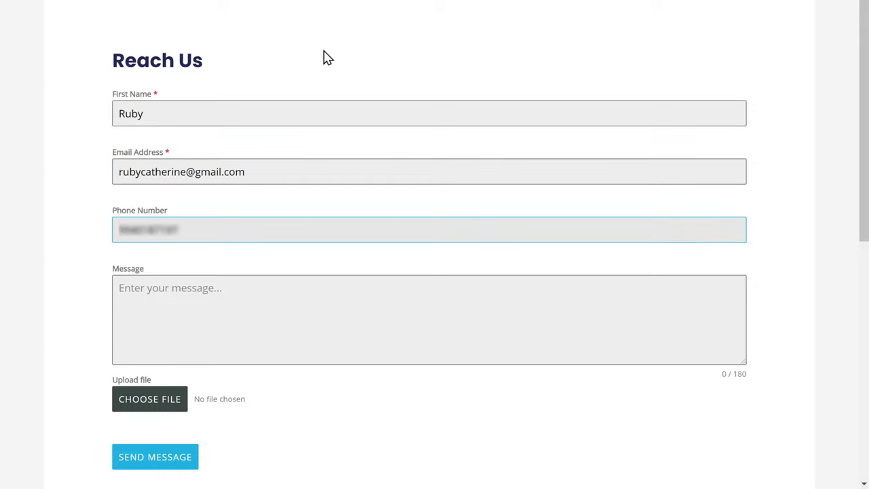
{"action": "key", "text": "Tab"}
{"action": "type", "text": "I got to know about a job vacancy through David of your team. Please find the attached resume. Awaiting a positive response. Thanks Ruby"}
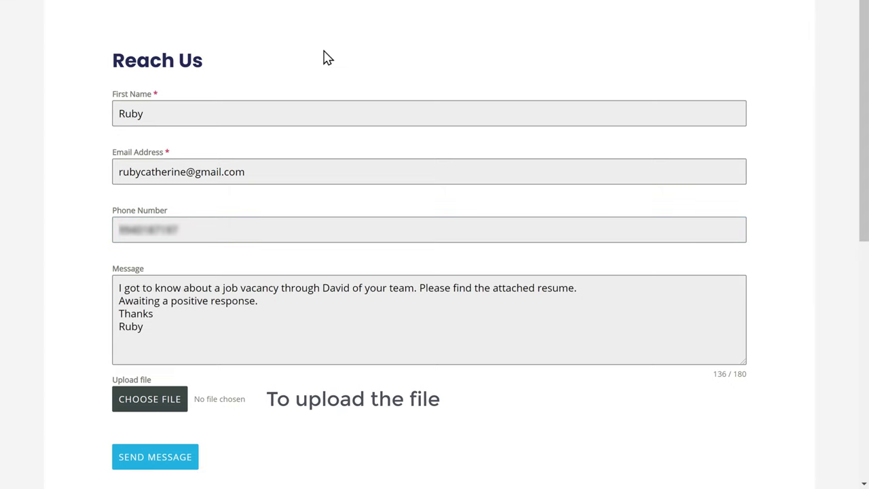
{"action": "key", "text": "Tab"}
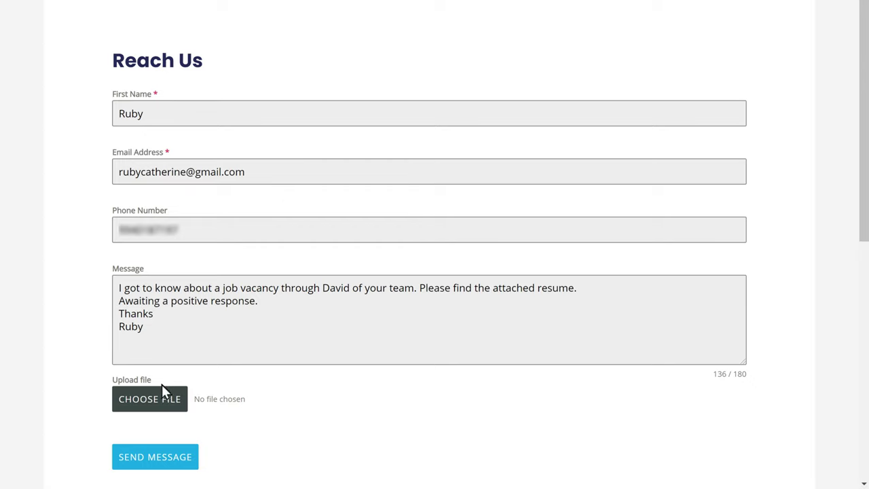
- Attach Resume.pdf to the form and send the message
{"action": "left_click", "coordinate": [150, 406]}
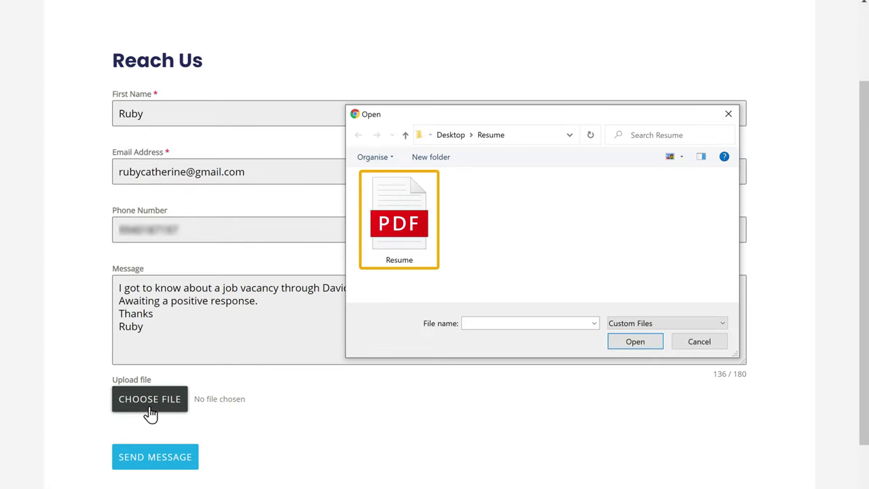
{"action": "left_click", "coordinate": [378, 265]}
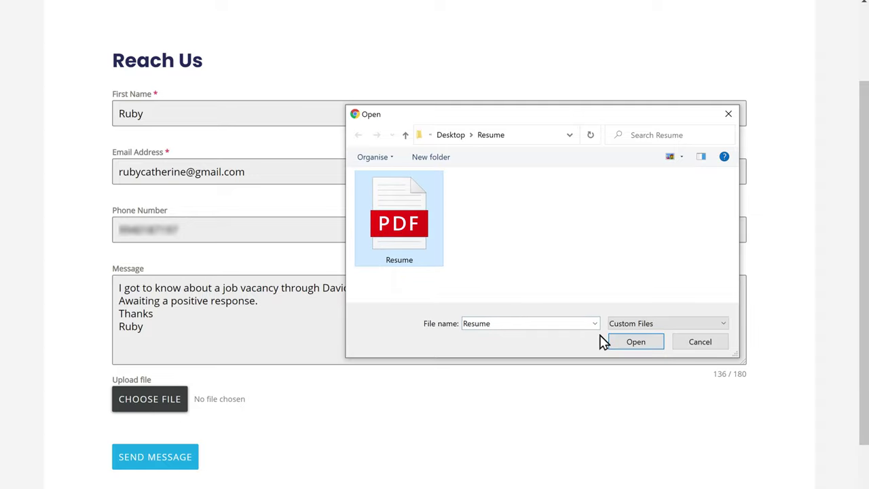
{"action": "left_click", "coordinate": [637, 342]}
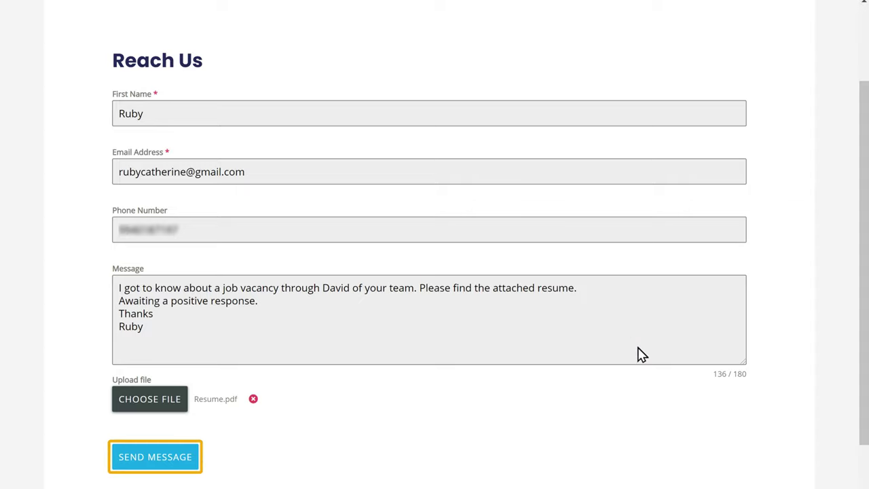
{"action": "left_click", "coordinate": [164, 464]}
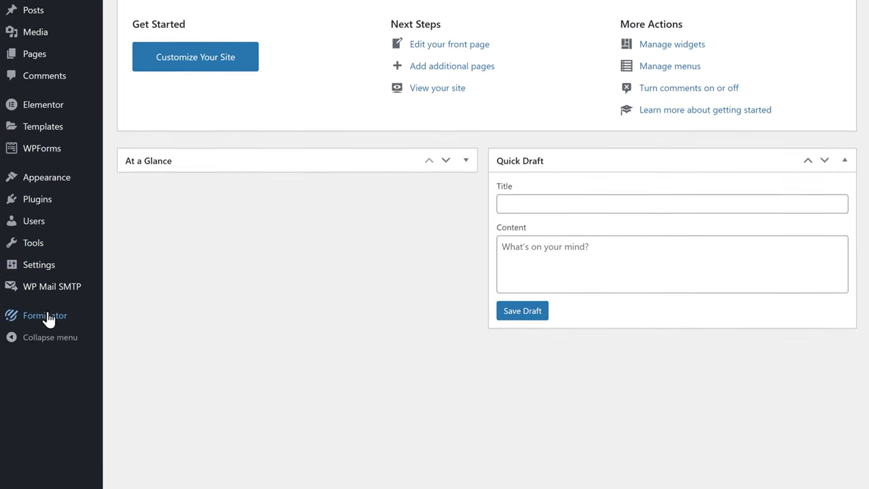
- Open the Reach Us form for editing from the Forminator forms list
{"action": "mouse_move", "coordinate": [47, 321]}
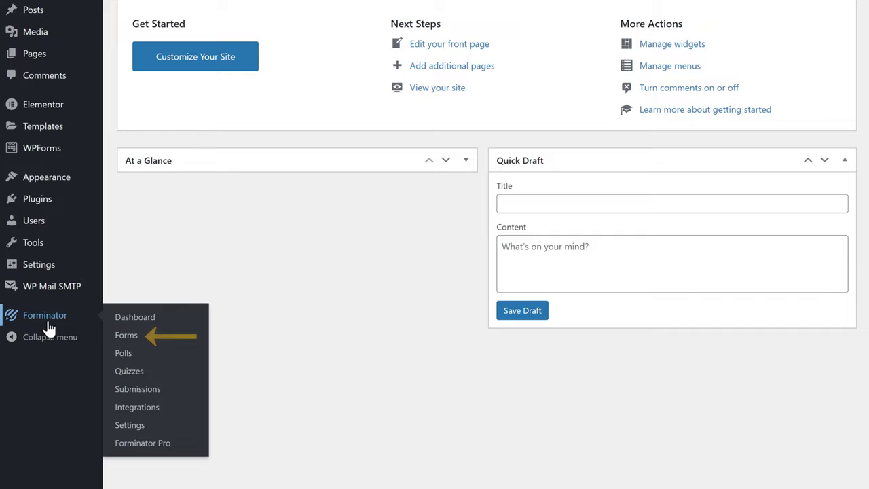
{"action": "left_click", "coordinate": [129, 344]}
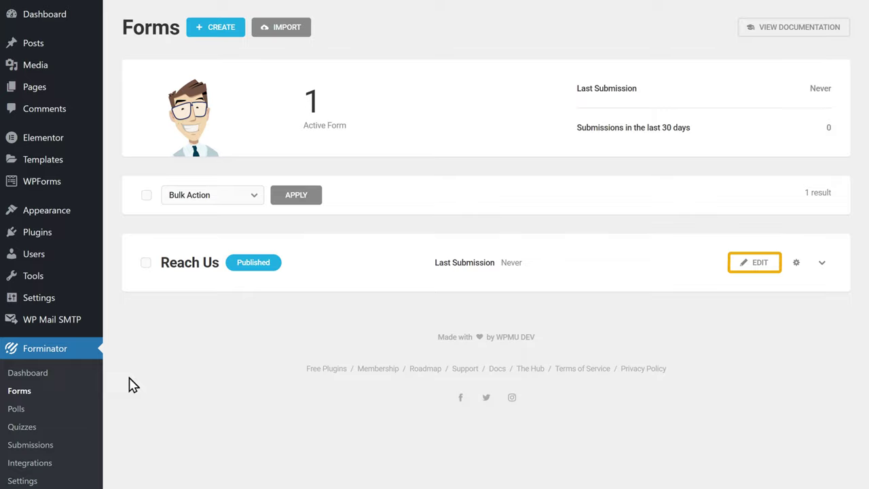
{"action": "left_click", "coordinate": [755, 270]}
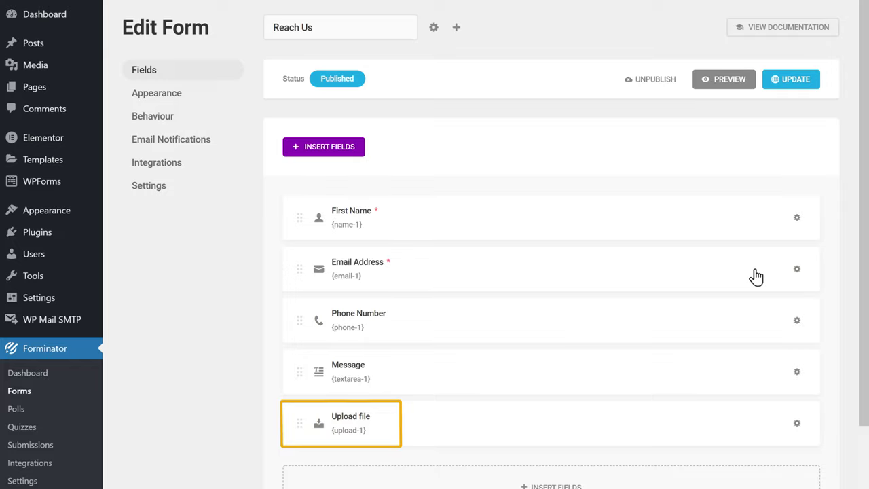
- Set the Upload file field's per-file limit to 15 MB, apply it, and update the form
{"action": "left_click", "coordinate": [361, 443]}
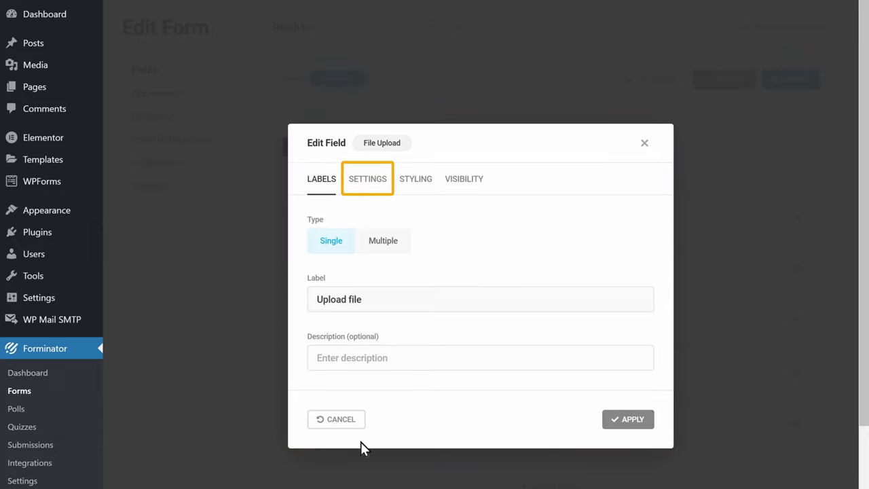
{"action": "left_click", "coordinate": [371, 190]}
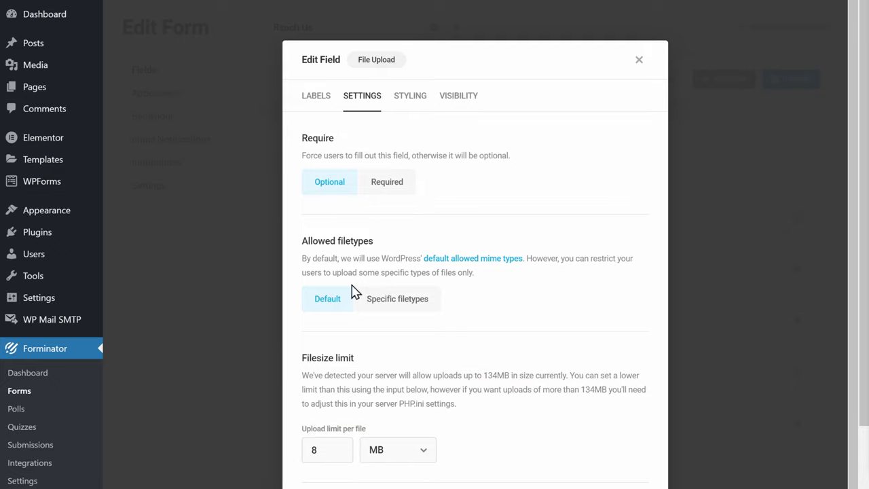
{"action": "left_click", "coordinate": [325, 452]}
{"action": "key", "text": "ctrl+a"}
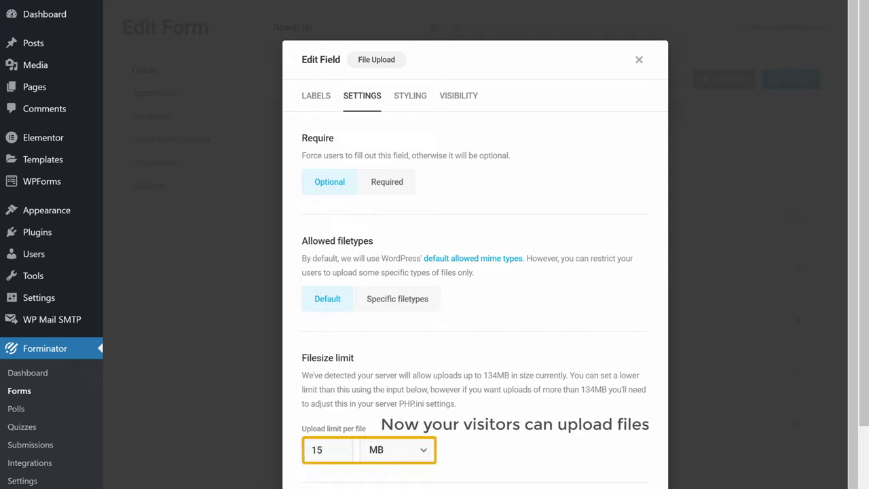
{"action": "scroll", "coordinate": [475, 272], "scroll_direction": "down", "scroll_amount": 3}
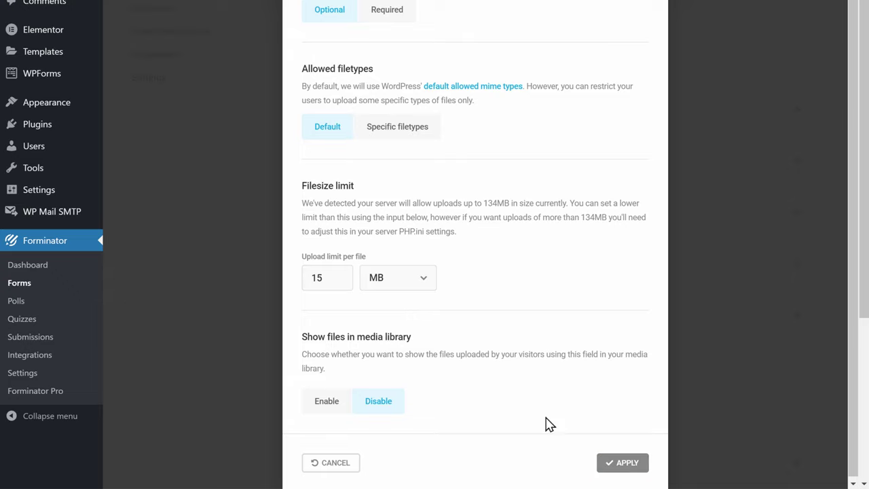
{"action": "left_click", "coordinate": [622, 464]}
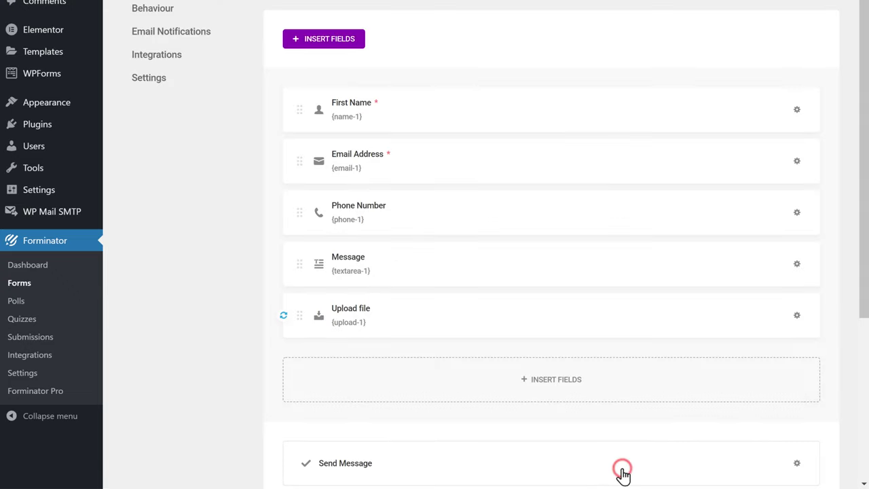
{"action": "scroll", "coordinate": [621, 471], "scroll_direction": "up", "scroll_amount": 2}
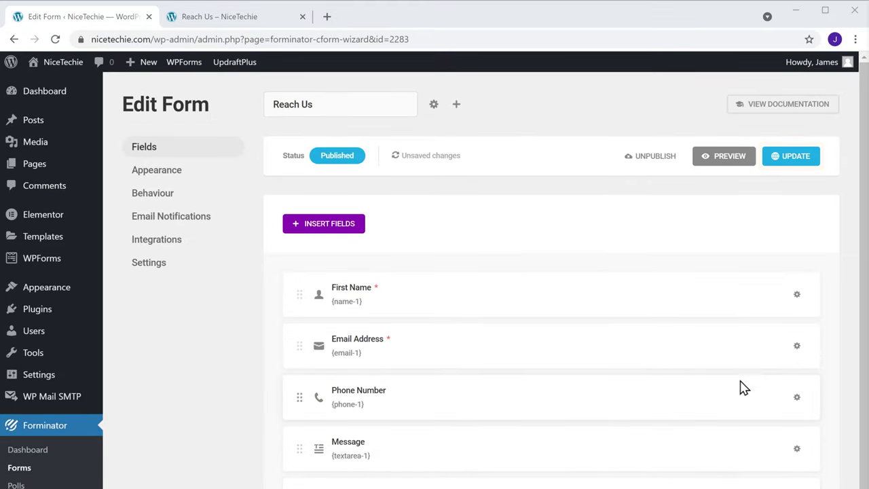
{"action": "left_click", "coordinate": [791, 157]}
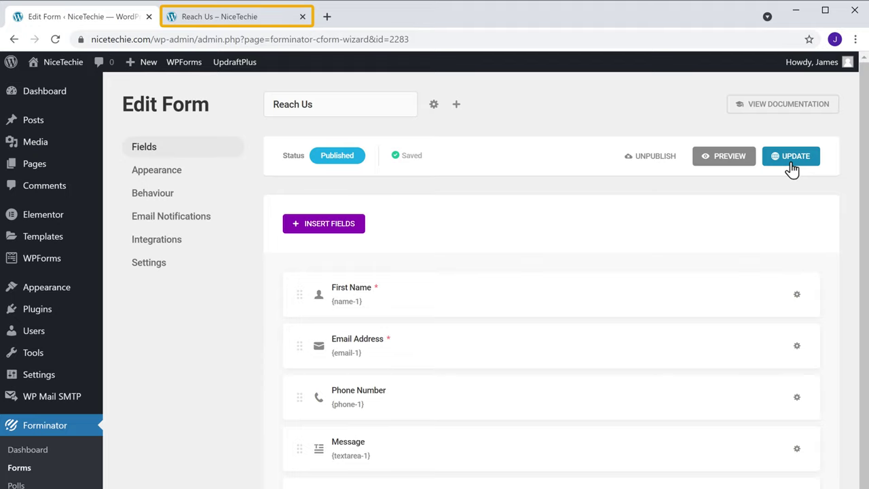
- Reload the live Reach Us page and enter the visitor's first name and email
{"action": "left_click", "coordinate": [239, 19]}
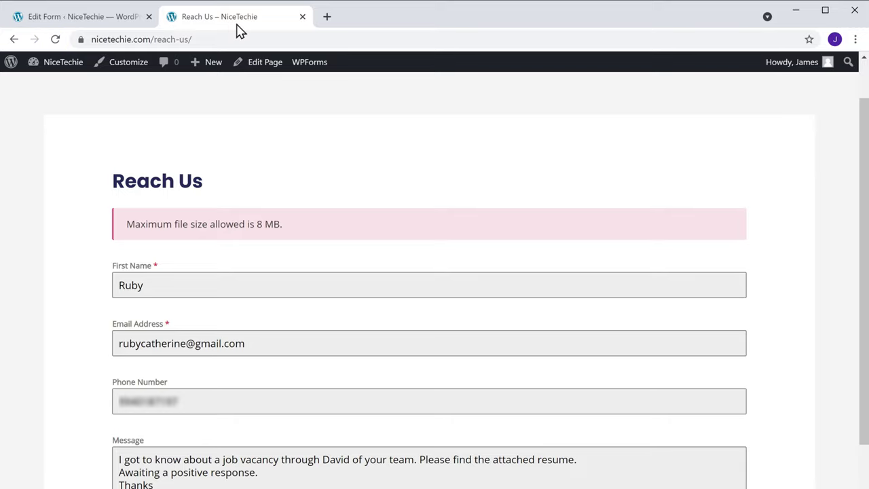
{"action": "left_click", "coordinate": [58, 43]}
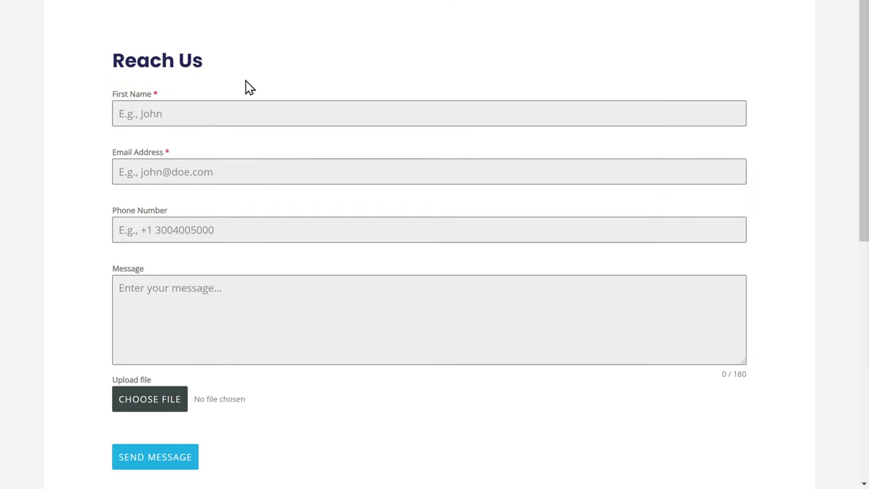
{"action": "left_click", "coordinate": [272, 115]}
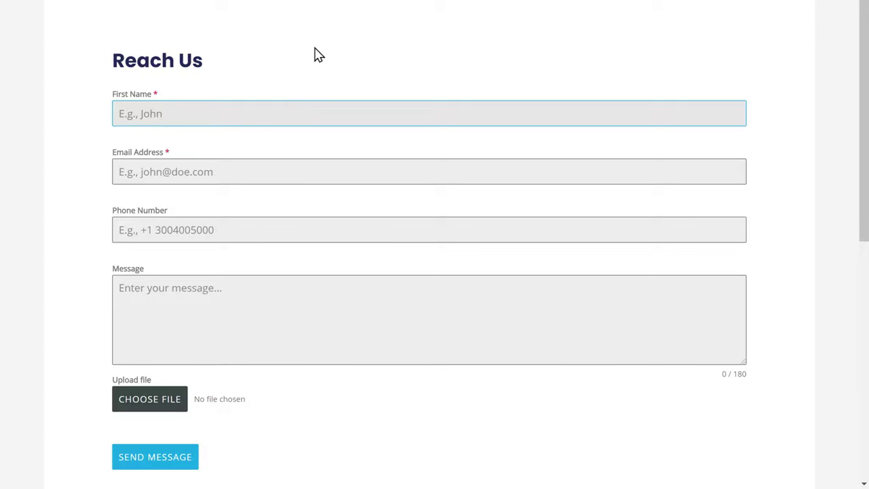
{"action": "type", "text": "Ruby"}
{"action": "key", "text": "Tab"}
{"action": "type", "text": "ru"}
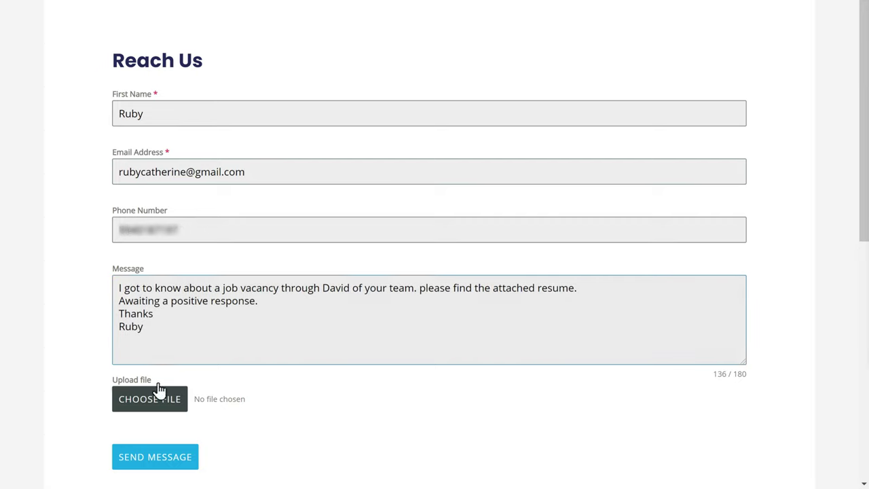
- Attach Resume.pdf and send the test entry
{"action": "left_click", "coordinate": [150, 413]}
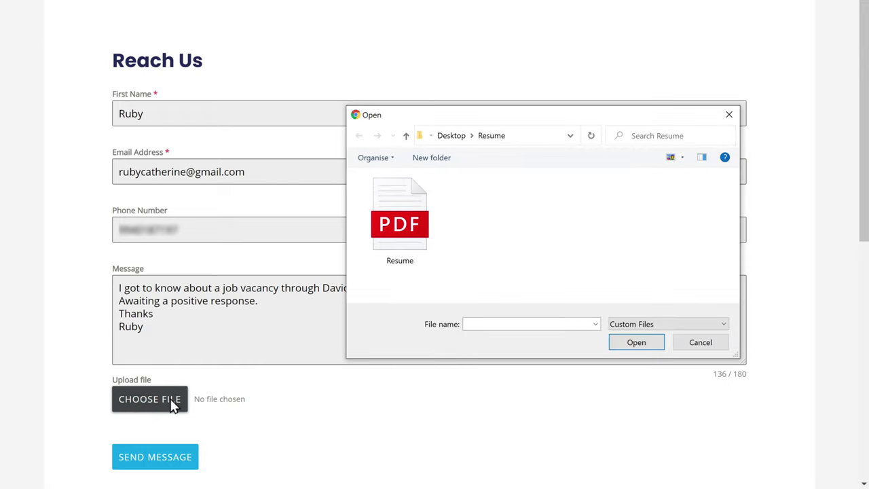
{"action": "left_click", "coordinate": [376, 269]}
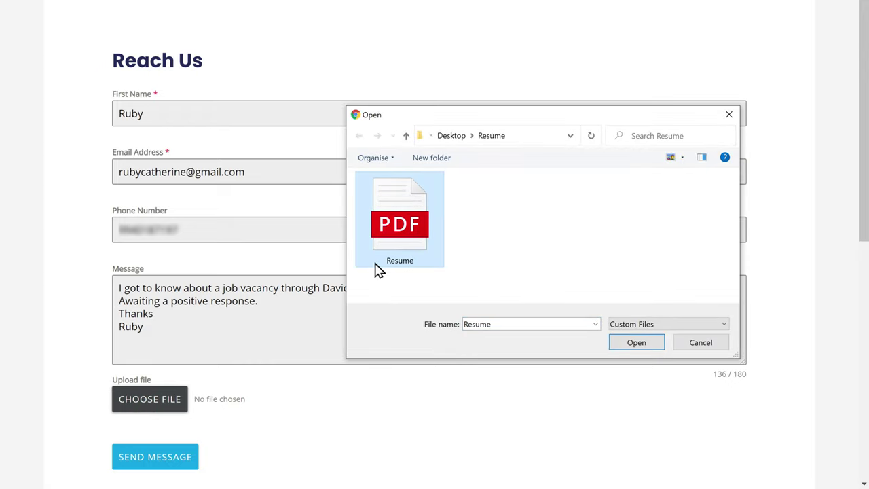
{"action": "left_click", "coordinate": [637, 343]}
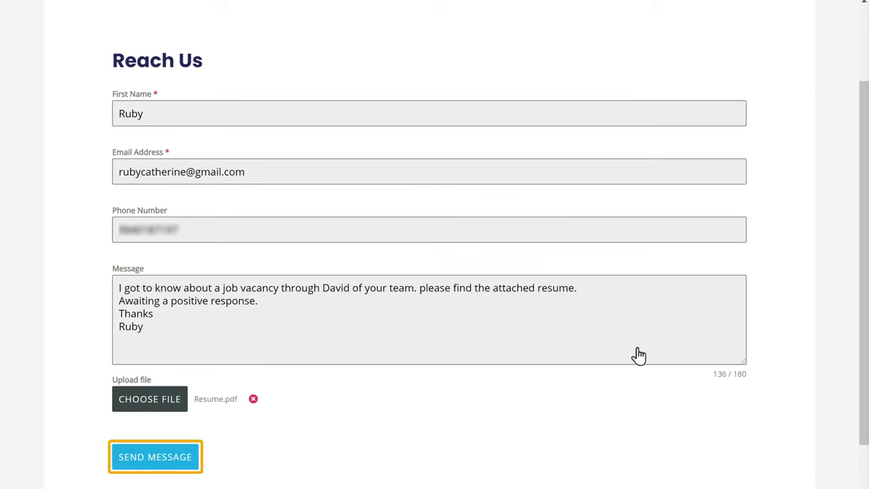
{"action": "left_click", "coordinate": [166, 476]}
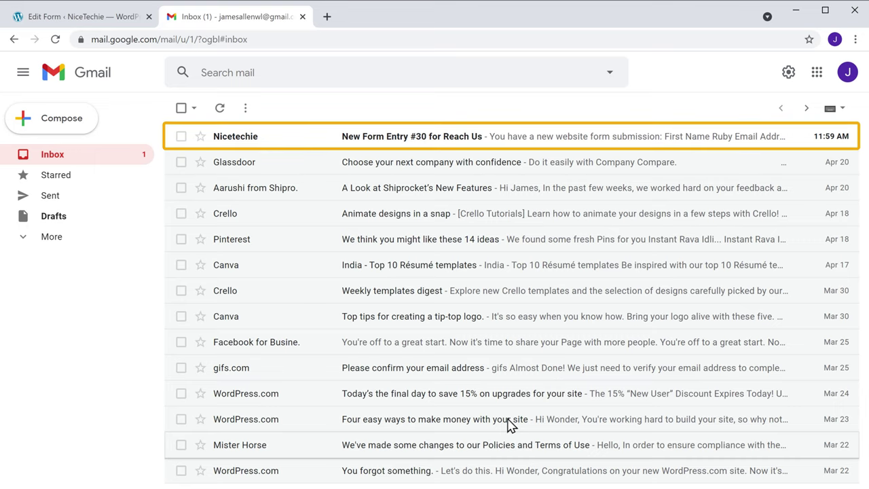
- Open the New Form Entry #30 email and start a reply to check its recipient
{"action": "left_click", "coordinate": [470, 148]}
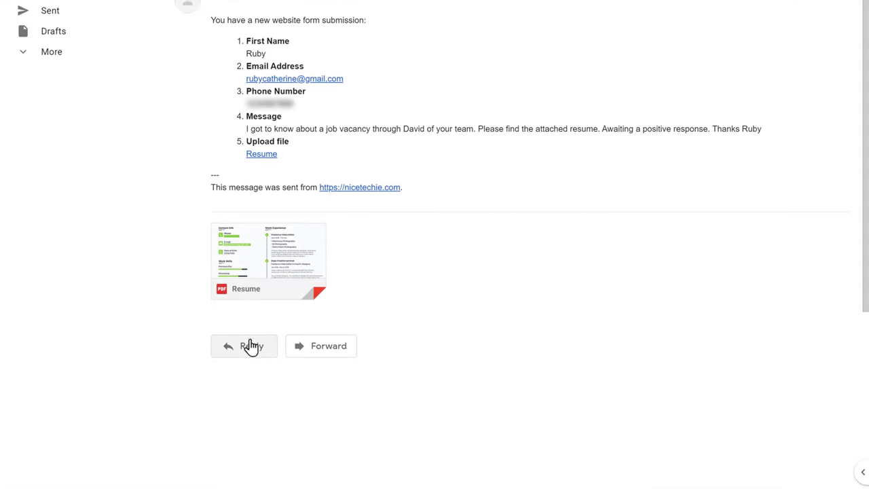
{"action": "left_click", "coordinate": [242, 355]}
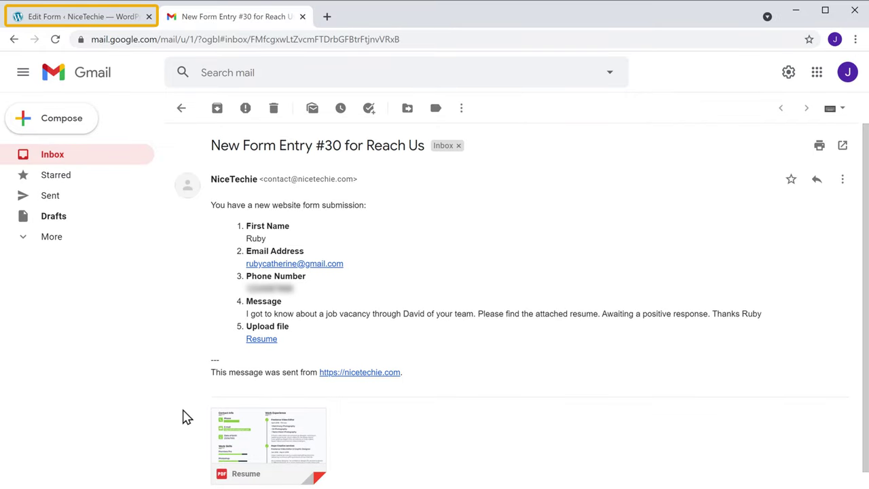
{"action": "left_click", "coordinate": [61, 23]}
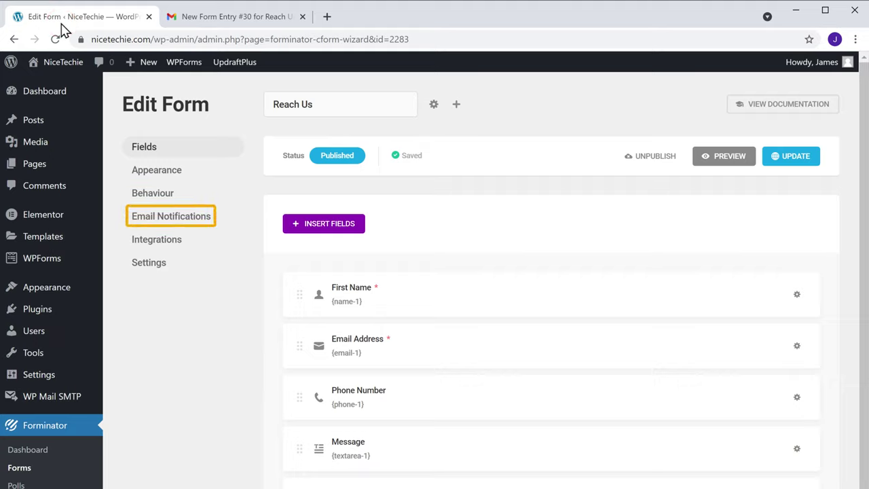
- Set the Admin Email notification's Reply-to to the visitor's Email Address field and update the form
{"action": "left_click", "coordinate": [176, 224]}
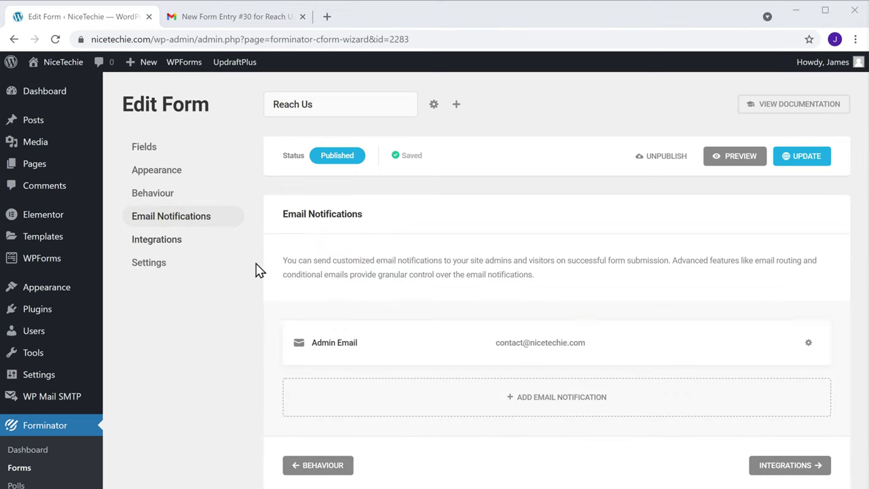
{"action": "left_click", "coordinate": [532, 365]}
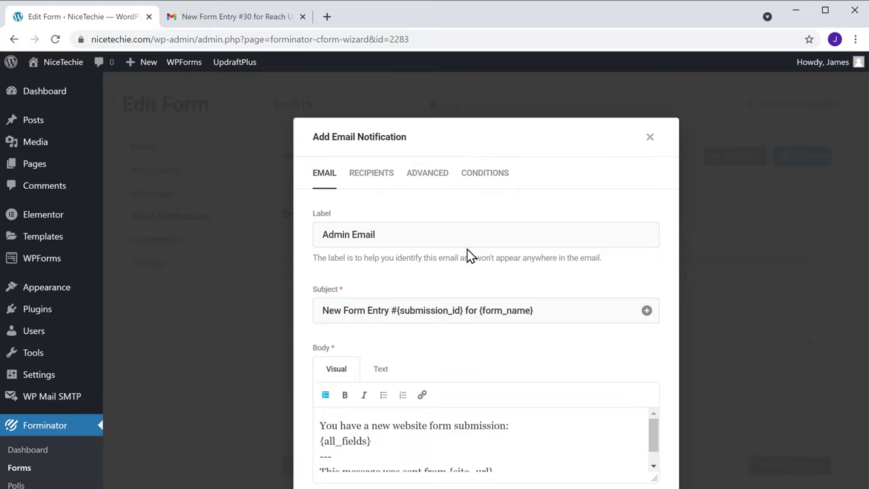
{"action": "left_click", "coordinate": [424, 185]}
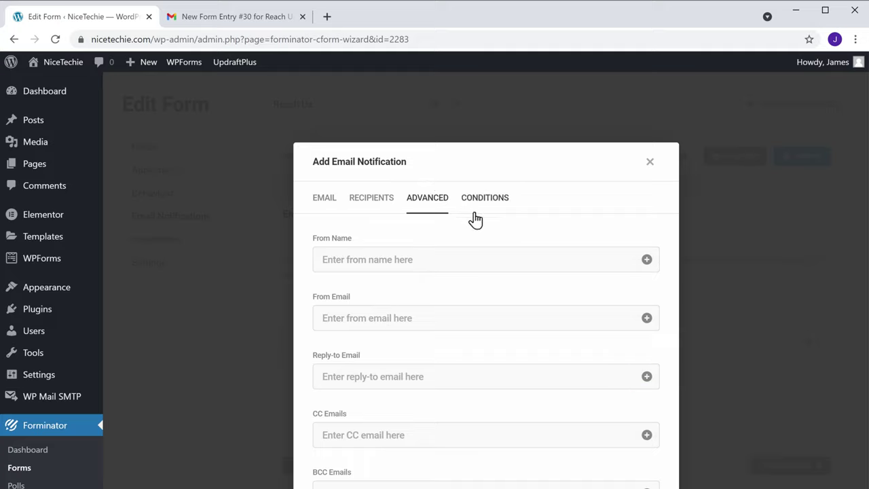
{"action": "left_click", "coordinate": [647, 377]}
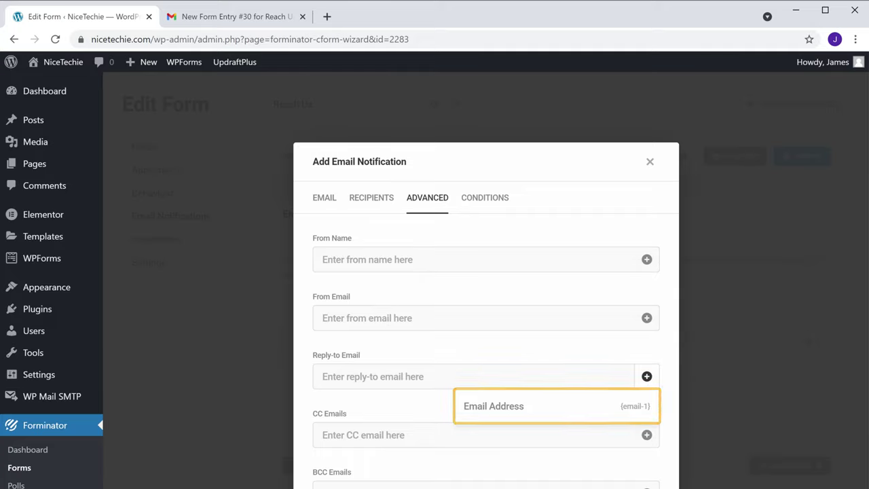
{"action": "left_click", "coordinate": [582, 414]}
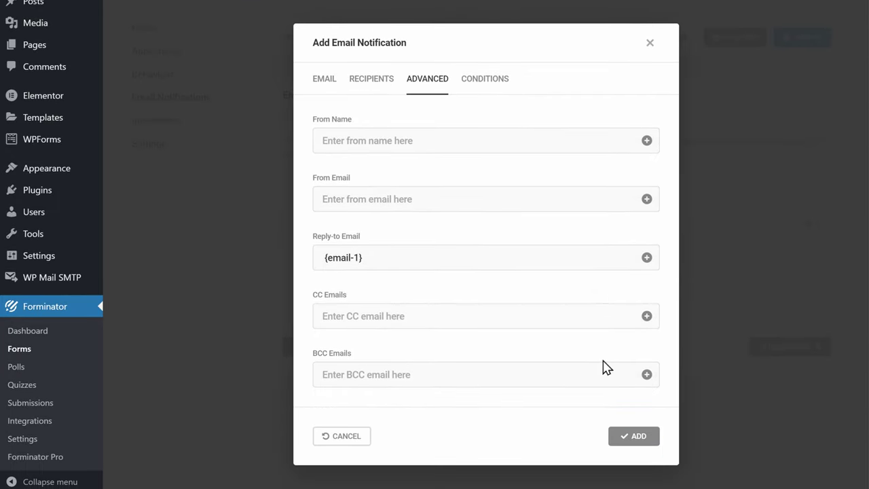
{"action": "left_click", "coordinate": [633, 442]}
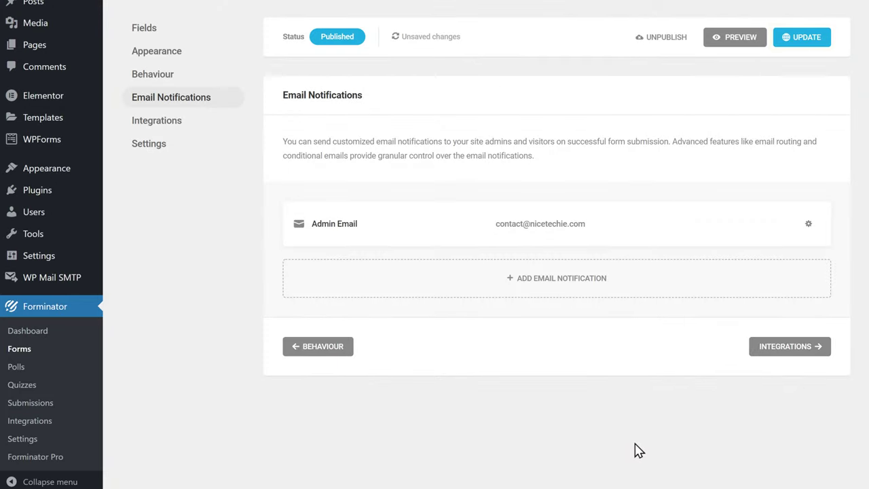
{"action": "left_click", "coordinate": [801, 45]}
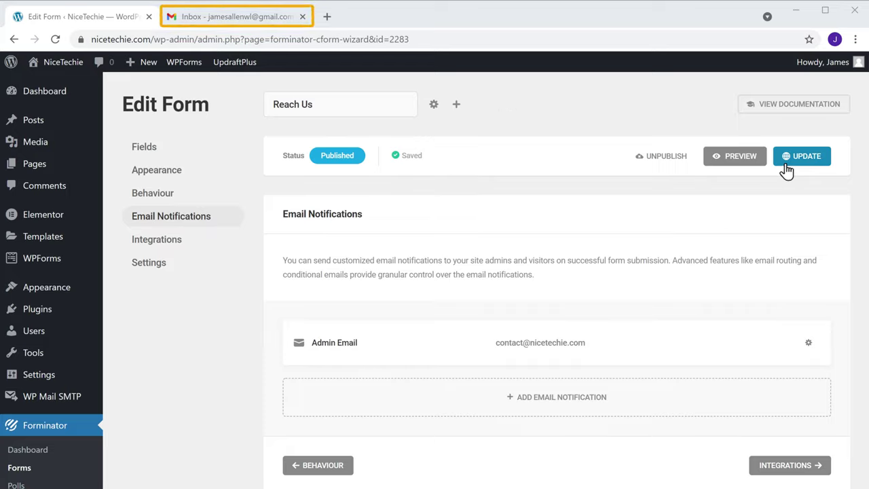
- Reply to the New Form Entry #30 email with 'Thanks for contacting us, we will get back to you soon'
{"action": "left_click", "coordinate": [235, 27]}
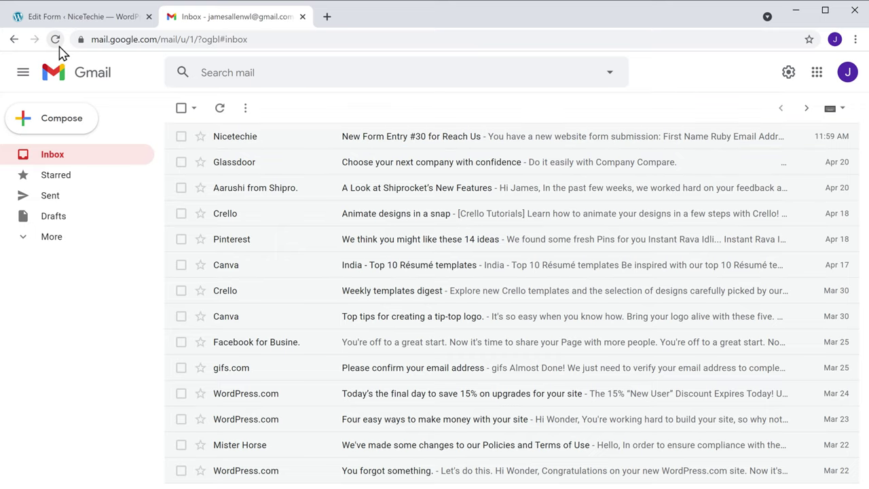
{"action": "left_click", "coordinate": [486, 145]}
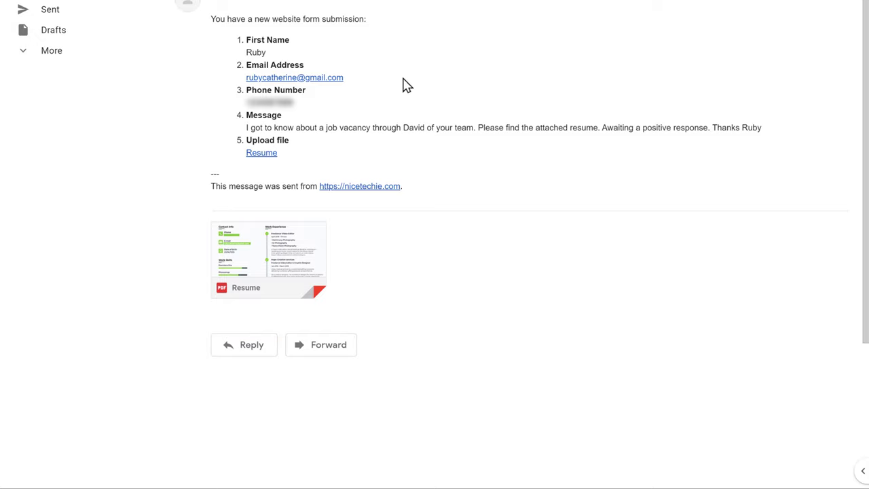
{"action": "left_click", "coordinate": [242, 356]}
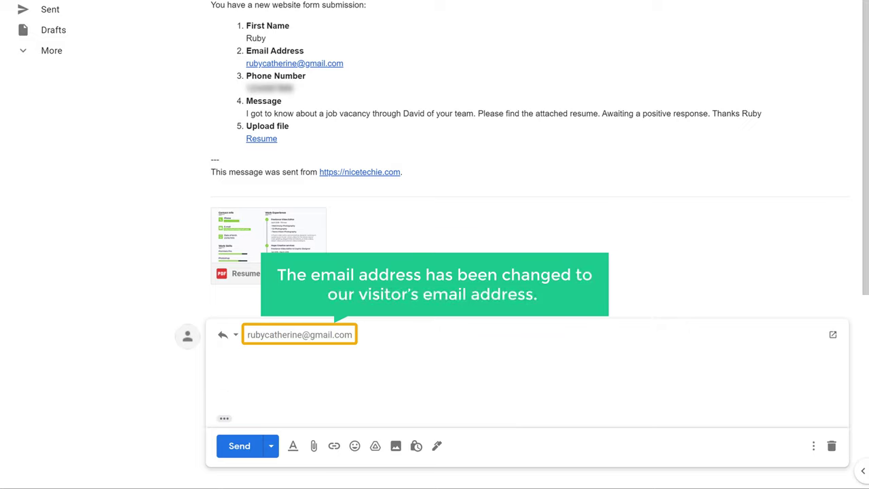
{"action": "left_click", "coordinate": [242, 357]}
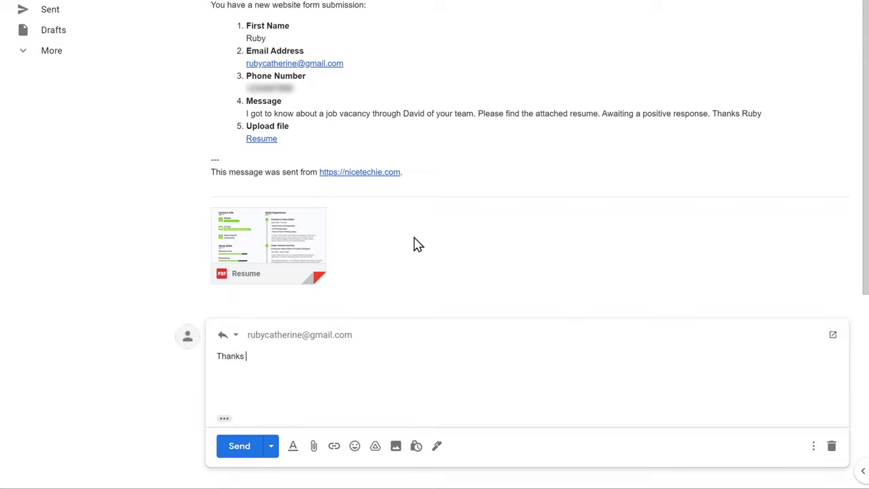
{"action": "type", "text": "Thanks for contacting us, we will get back to you soon"}
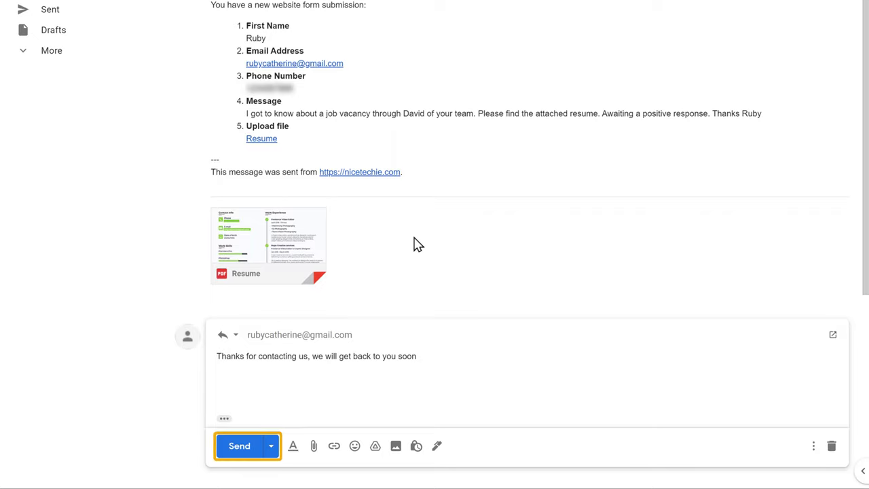
{"action": "left_click", "coordinate": [417, 245]}
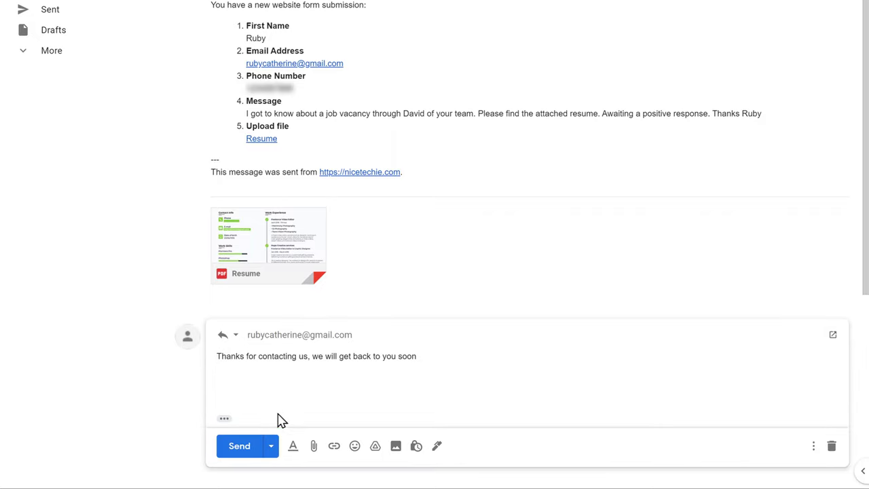
{"action": "left_click", "coordinate": [239, 448]}
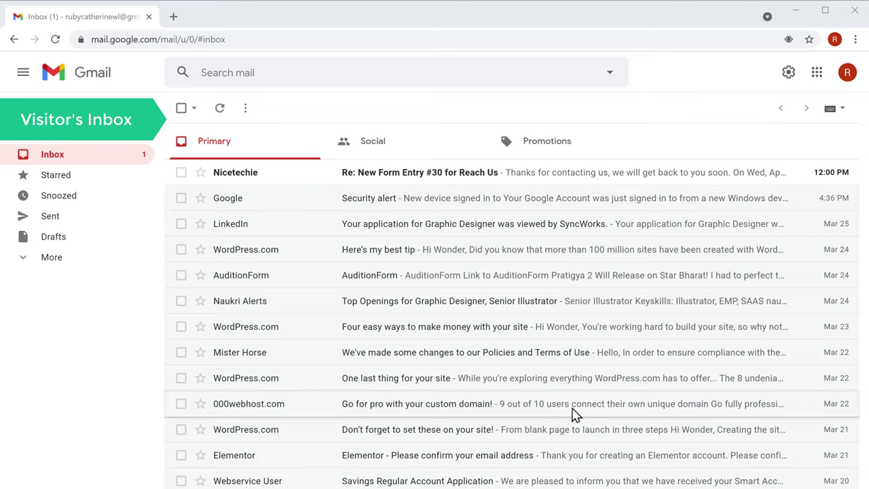
- Open the 'Re: New Form Entry #30 for Reach Us' email in the visitor's inbox
{"action": "left_click", "coordinate": [529, 189]}
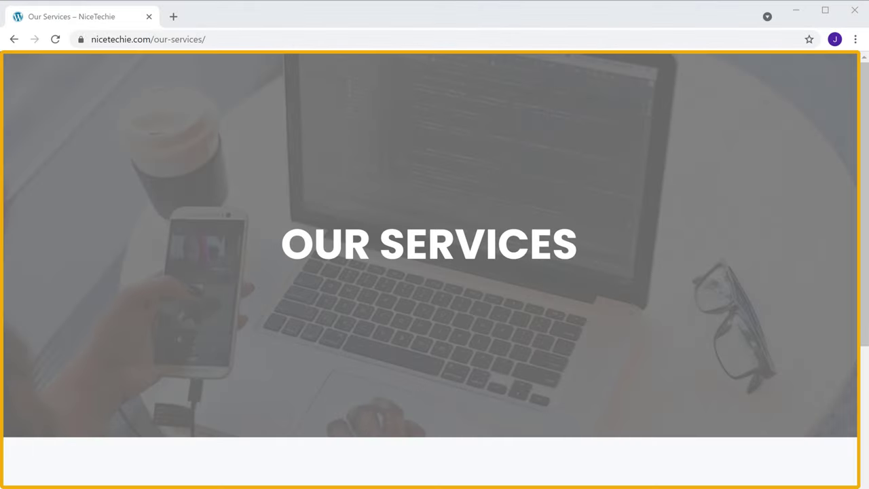
- Launch the Elementor editor for the Our Services page from the admin bar
{"action": "scroll", "coordinate": [435, 272], "scroll_direction": "down", "scroll_amount": 15}
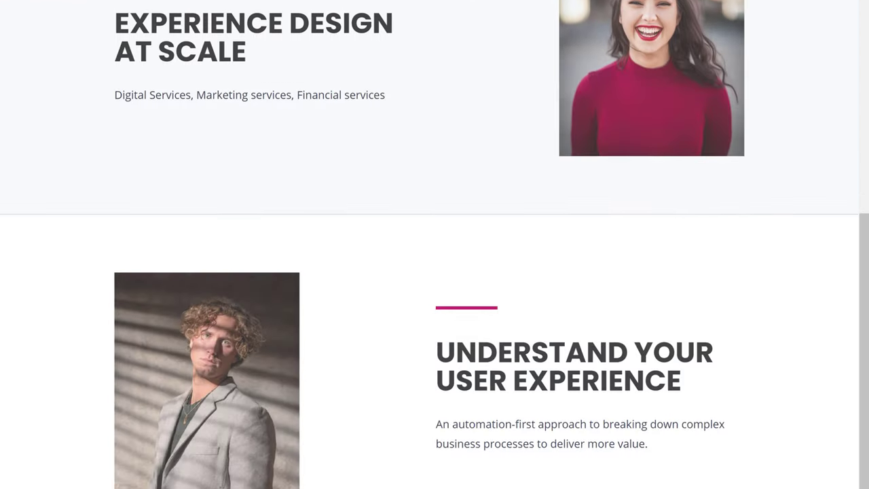
{"action": "scroll", "coordinate": [434, 272], "scroll_direction": "up", "scroll_amount": 15}
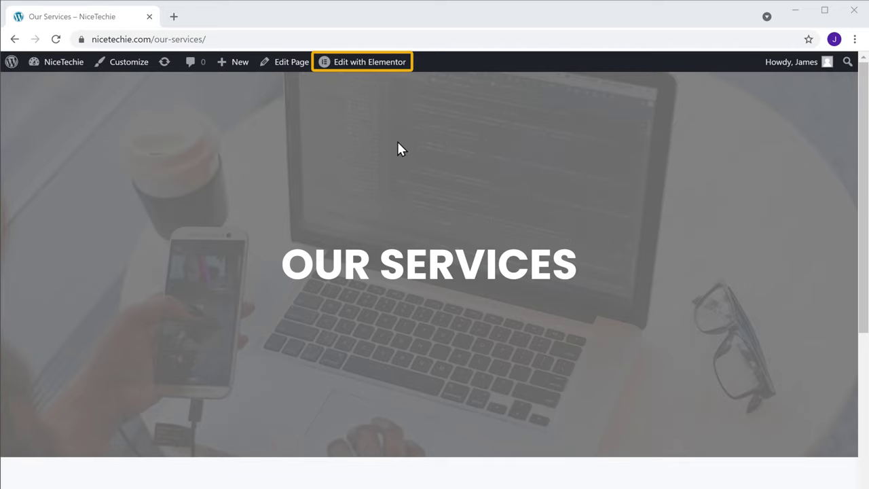
{"action": "left_click", "coordinate": [370, 65]}
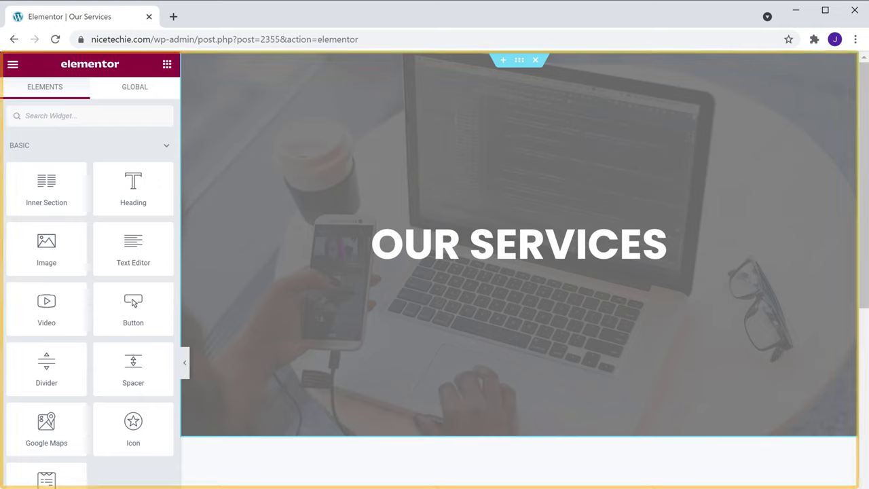
- Find the Forminator widget and drop it into the page's empty section
{"action": "scroll", "coordinate": [520, 271], "scroll_direction": "down", "scroll_amount": 15}
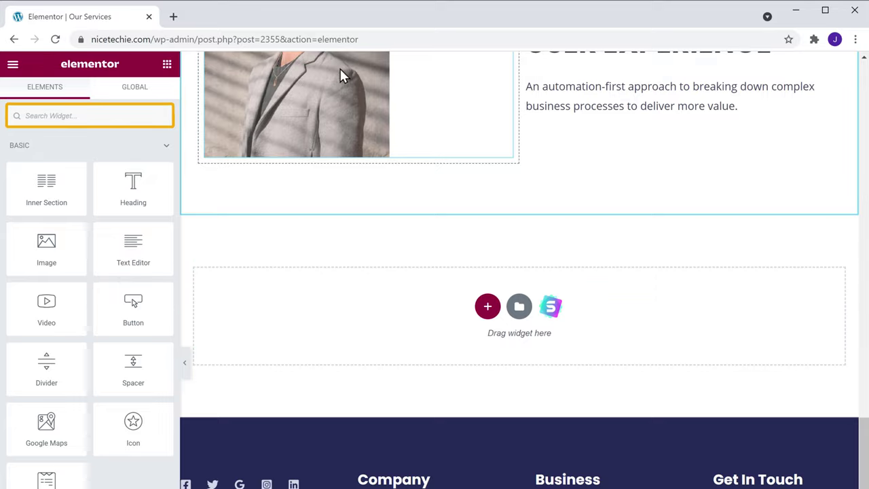
{"action": "left_click", "coordinate": [131, 118]}
{"action": "type", "text": "Forminator"}
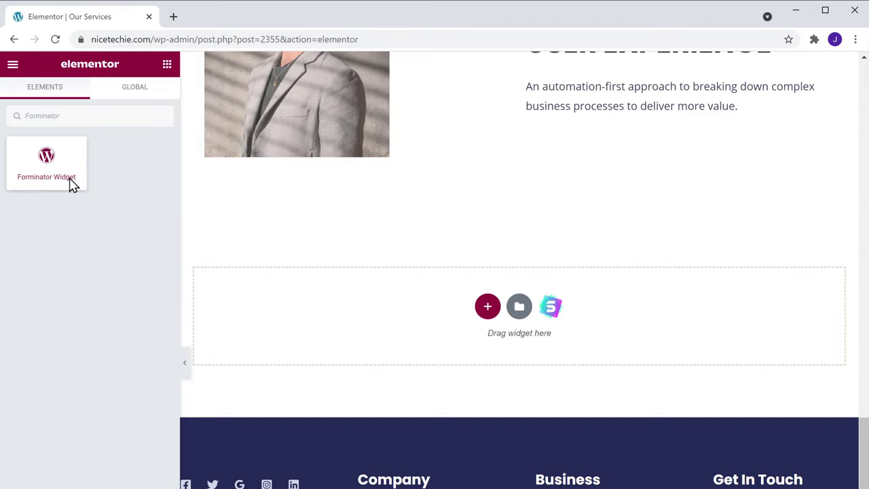
{"action": "mouse_move", "coordinate": [43, 189]}
{"action": "left_mouse_down"}
{"action": "mouse_move", "coordinate": [113, 235]}
{"action": "mouse_move", "coordinate": [312, 326]}
{"action": "left_mouse_up"}
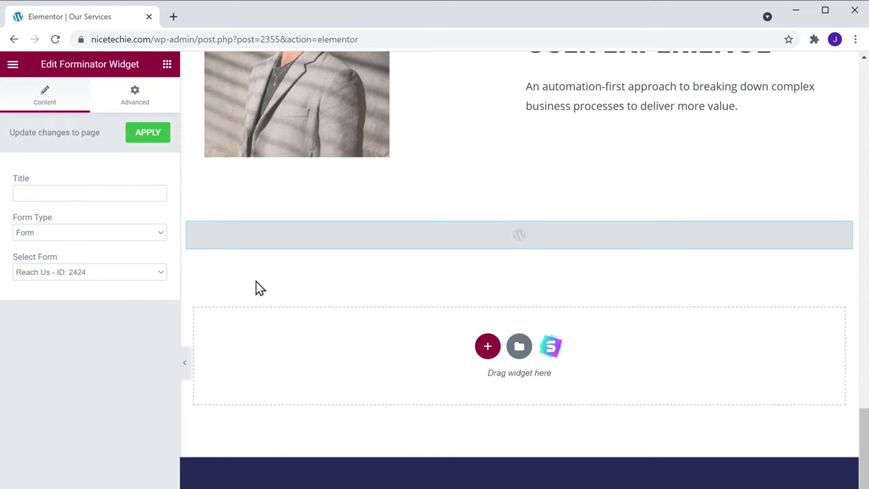
- Title the form widget 'Support', update the page, and preview the embedded form
{"action": "left_click", "coordinate": [134, 190]}
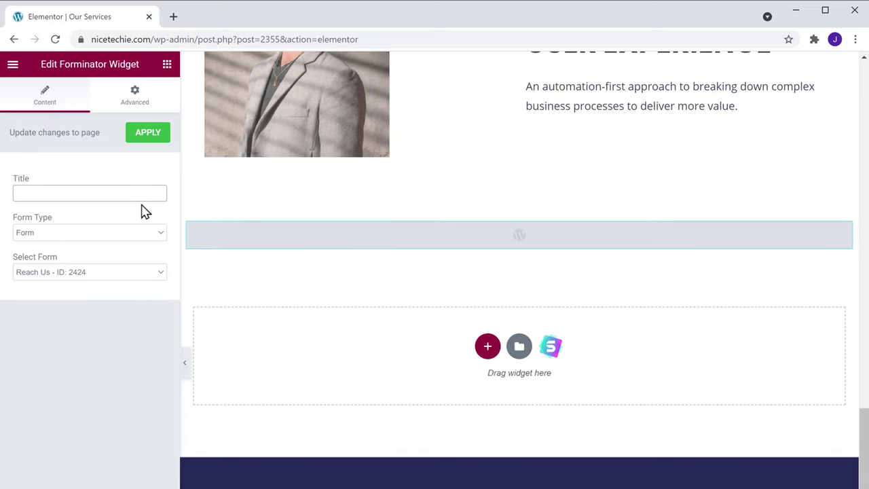
{"action": "type", "text": "Support"}
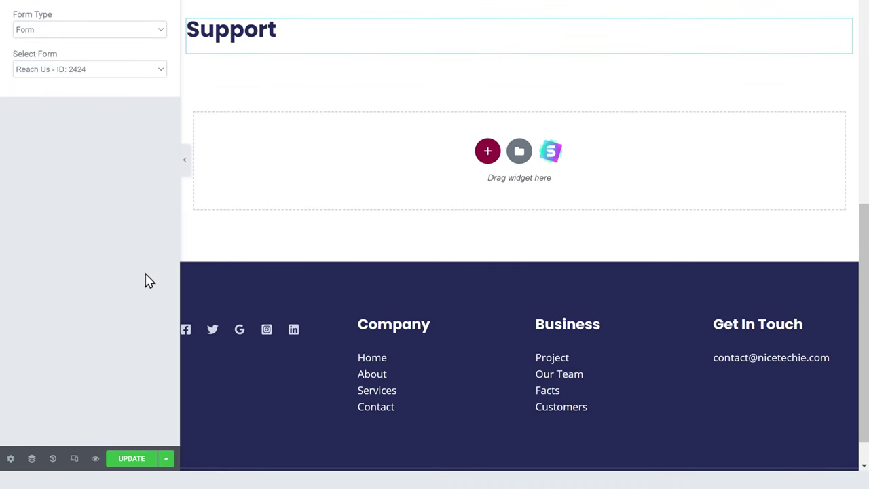
{"action": "left_click", "coordinate": [144, 466]}
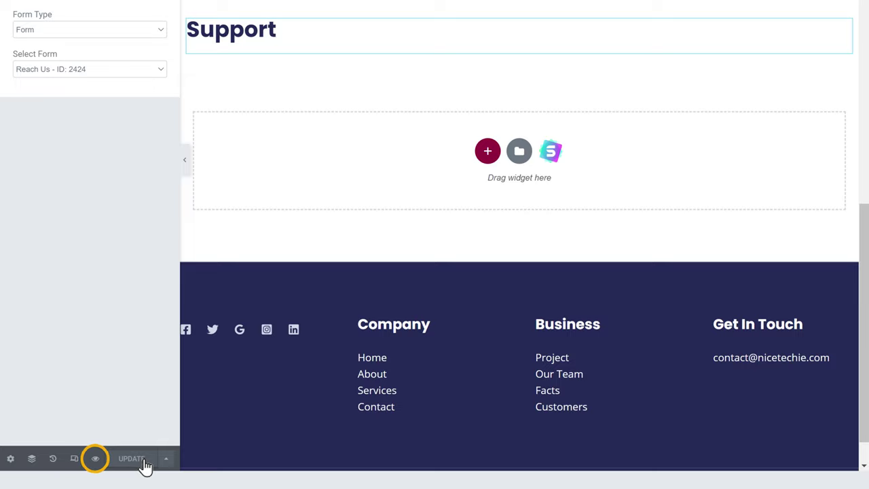
{"action": "left_click", "coordinate": [96, 460]}
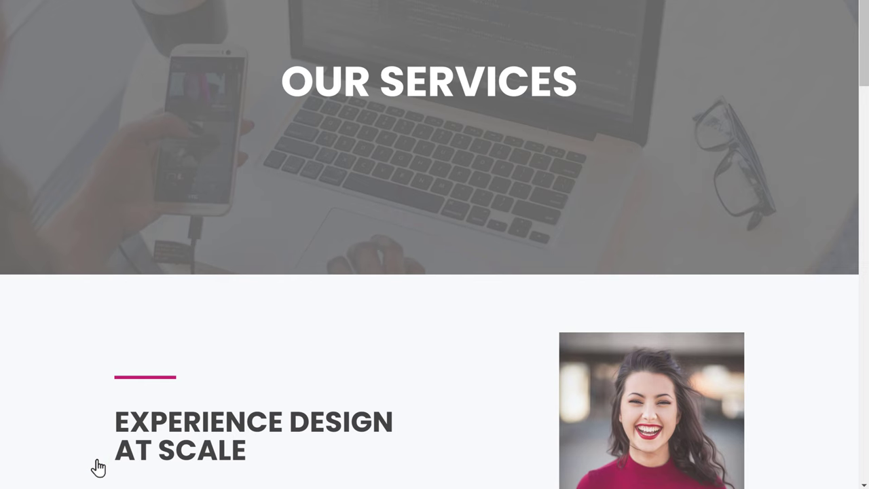
{"action": "scroll", "coordinate": [97, 466], "scroll_direction": "down", "scroll_amount": 6}
{"action": "scroll", "coordinate": [95, 466], "scroll_direction": "down", "scroll_amount": 5}
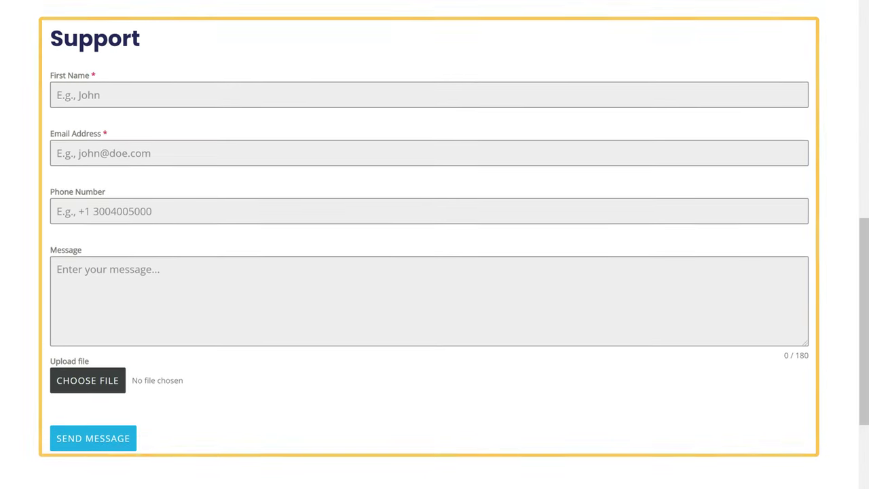